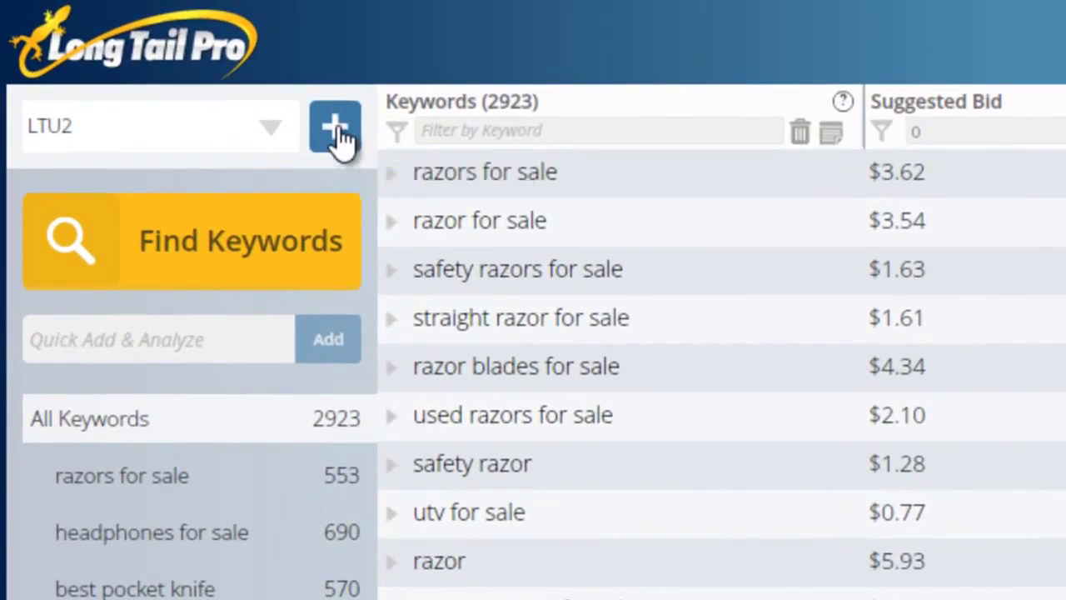
Step: Create a new project titled "v3" with the default language and targeting settings
click(335, 132)
text(V)
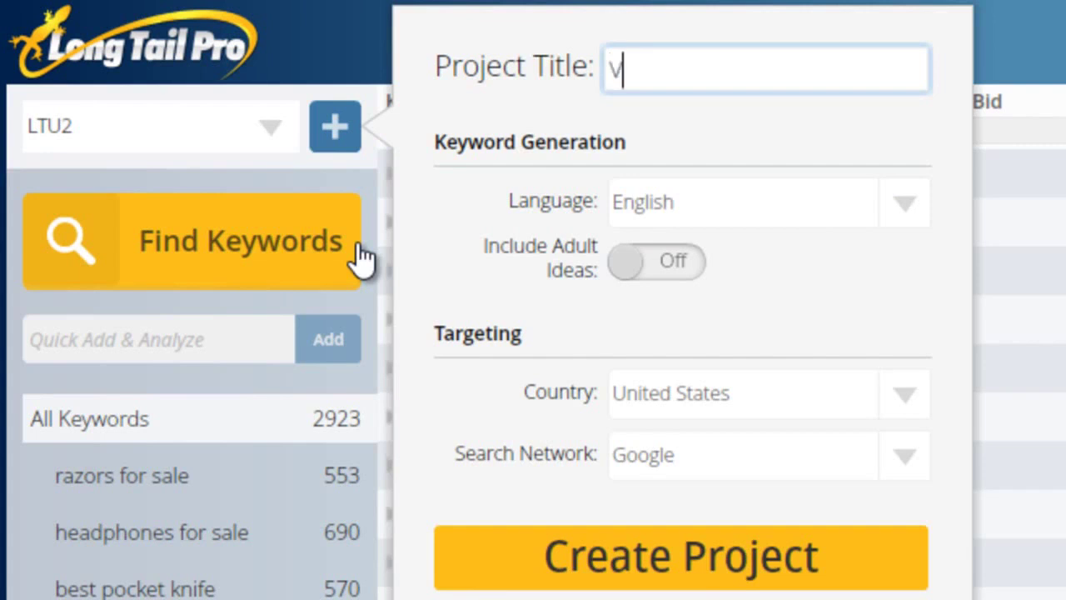
text(3)
click(702, 566)
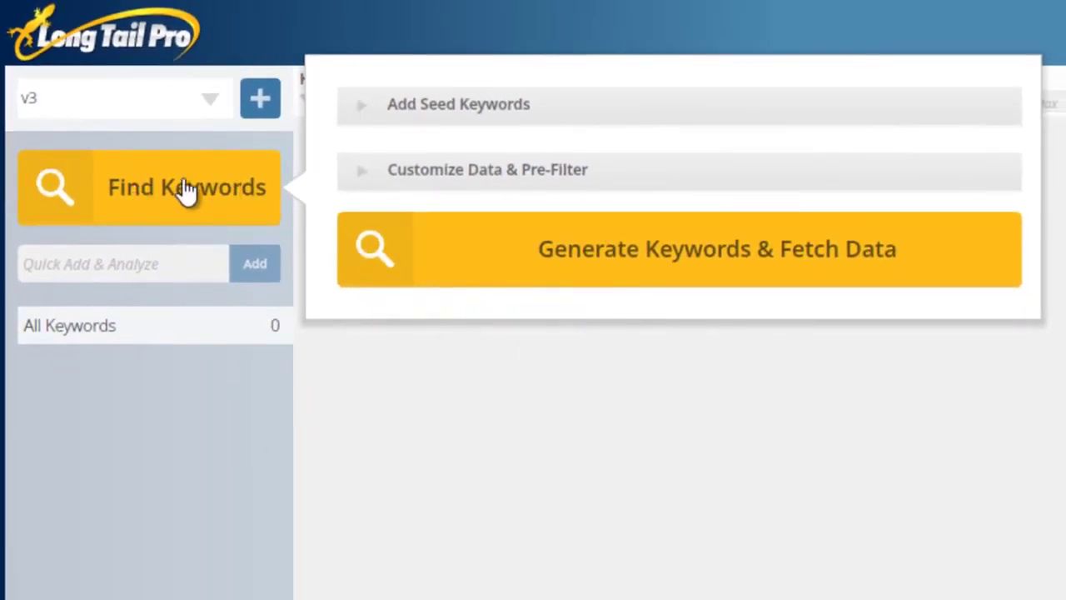
Step: Add the seed keywords safety razor, pocket knives, survival knife, minivans, earbuds and toothbrush to the keyword search
click(372, 122)
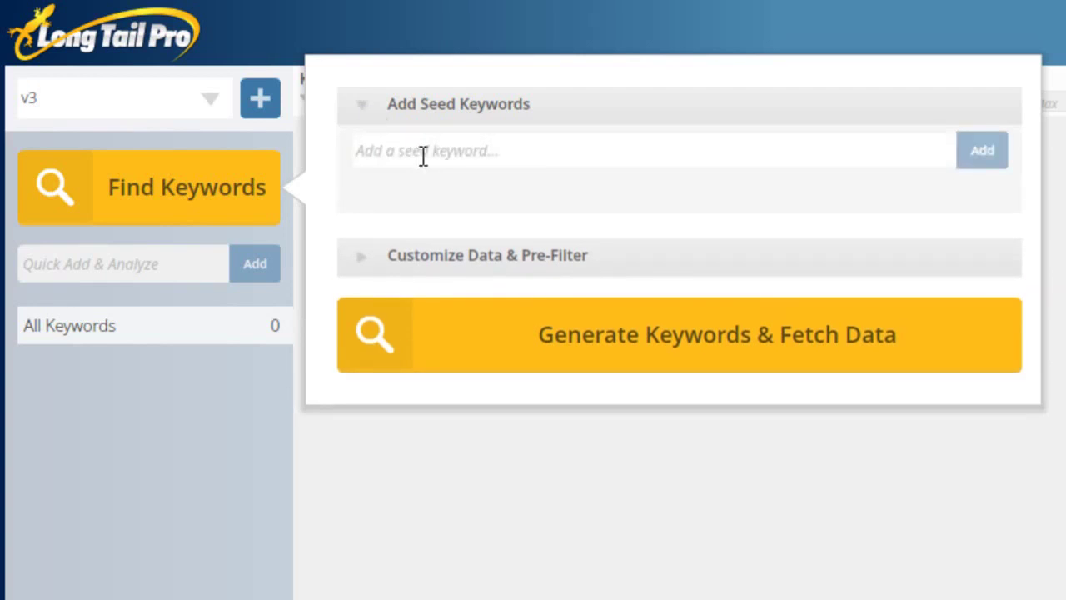
click(423, 157)
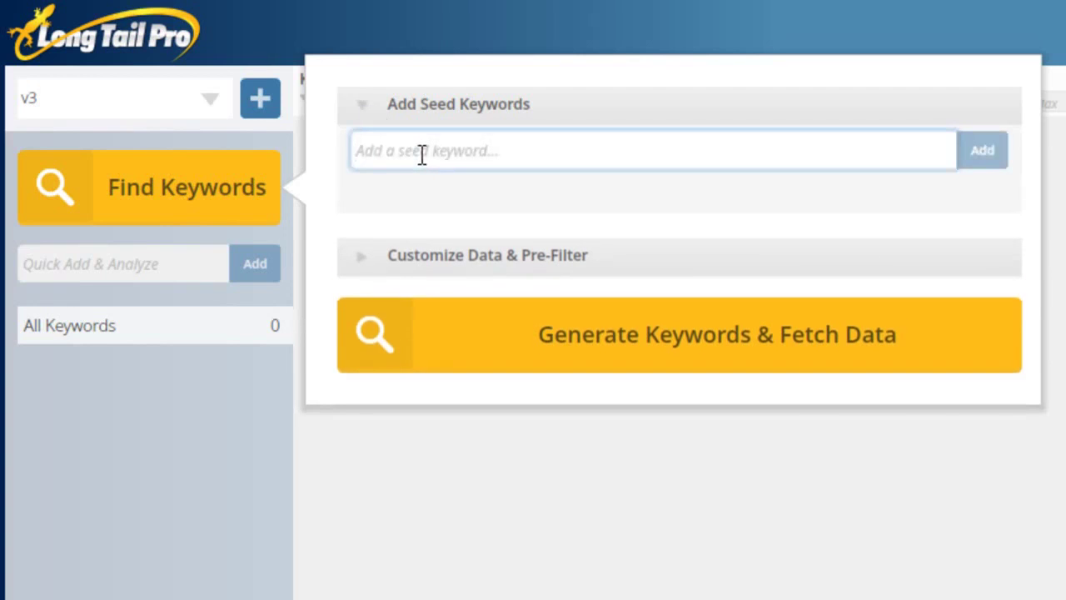
text(sat)
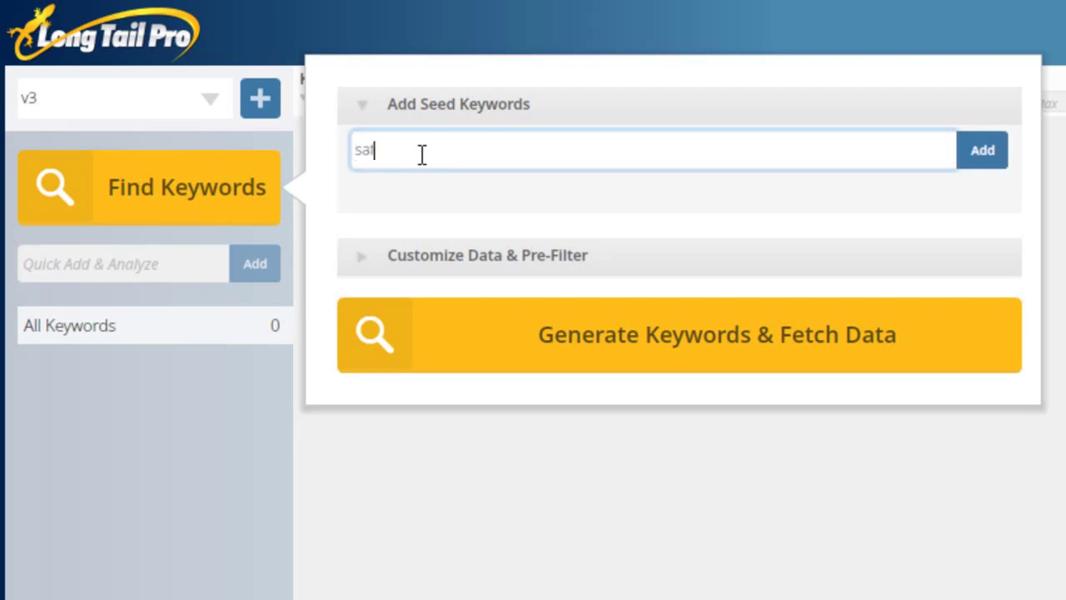
text(ety razor)
key(Return)
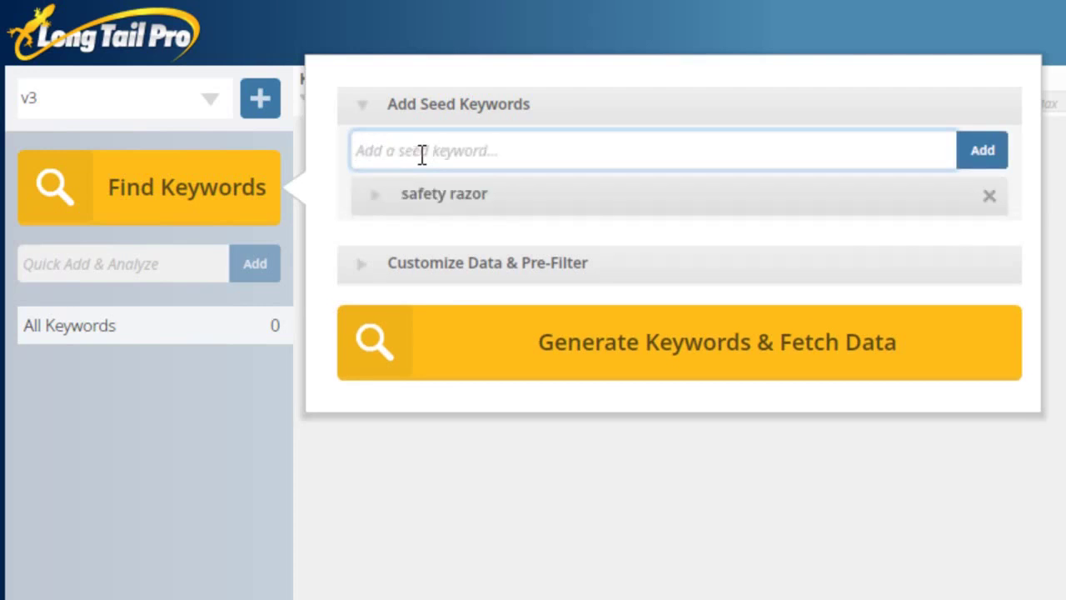
text(pocket knives)
key(Return)
text(survival )
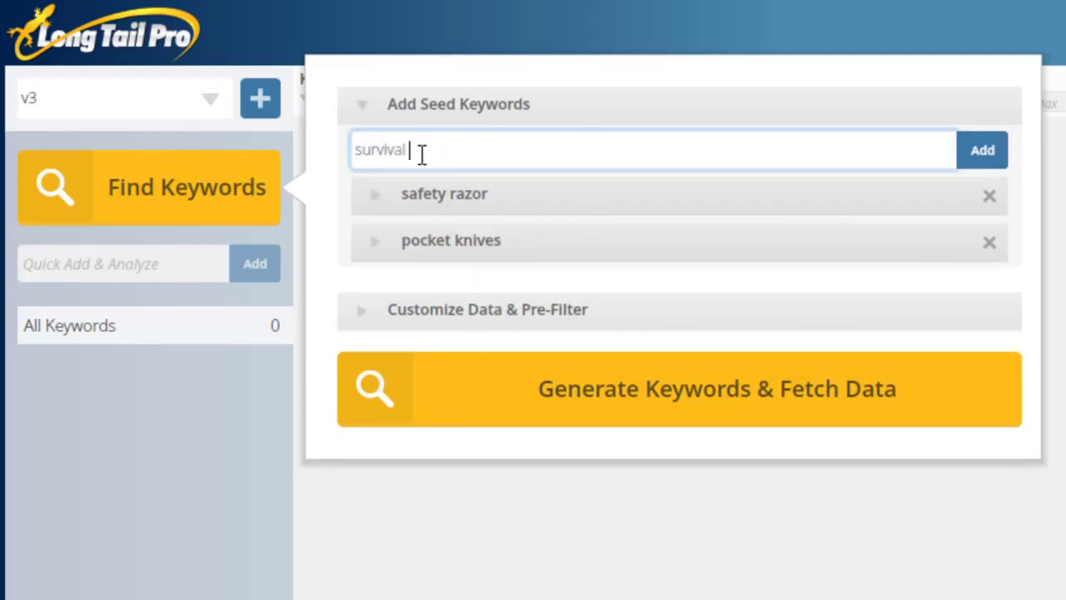
text(knife)
key(Return)
text(minivans)
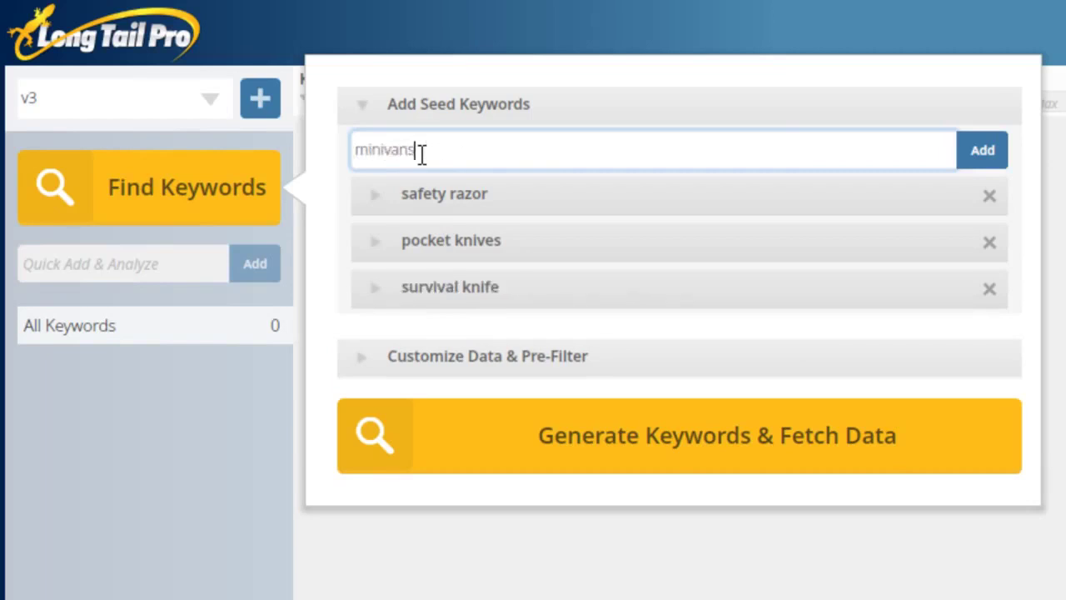
key(Return)
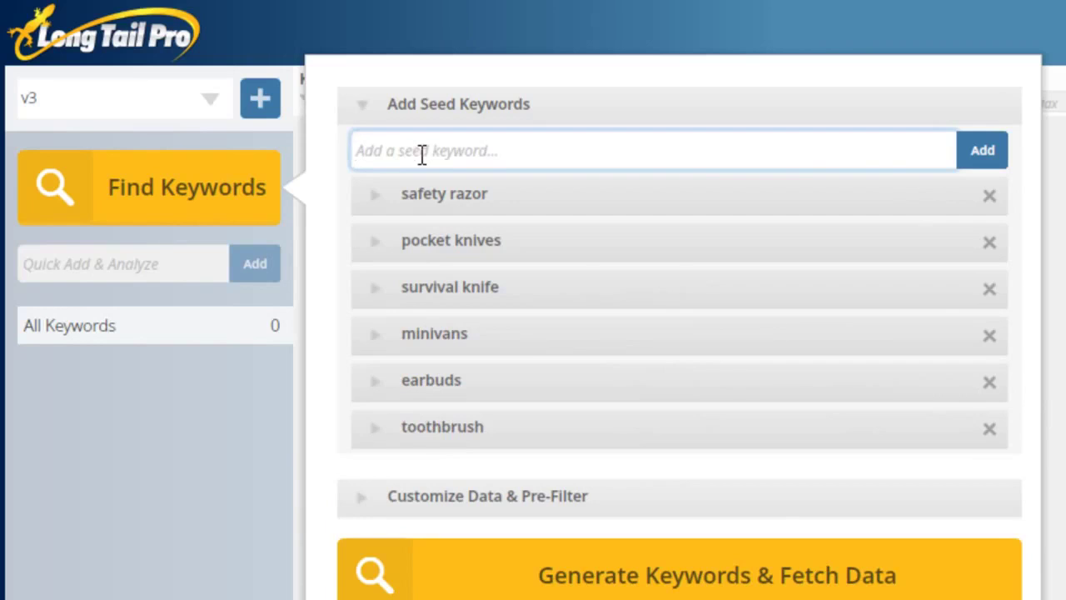
Step: Restrict the safety razor seed keyword to ideas that include "best", leaving its exclude terms empty
click(381, 207)
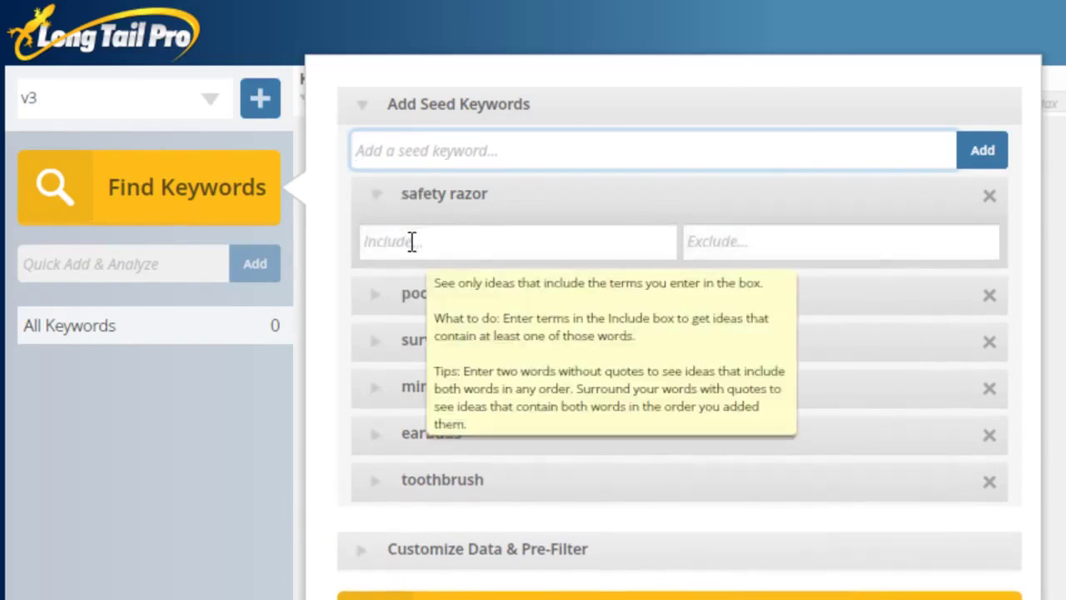
click(412, 240)
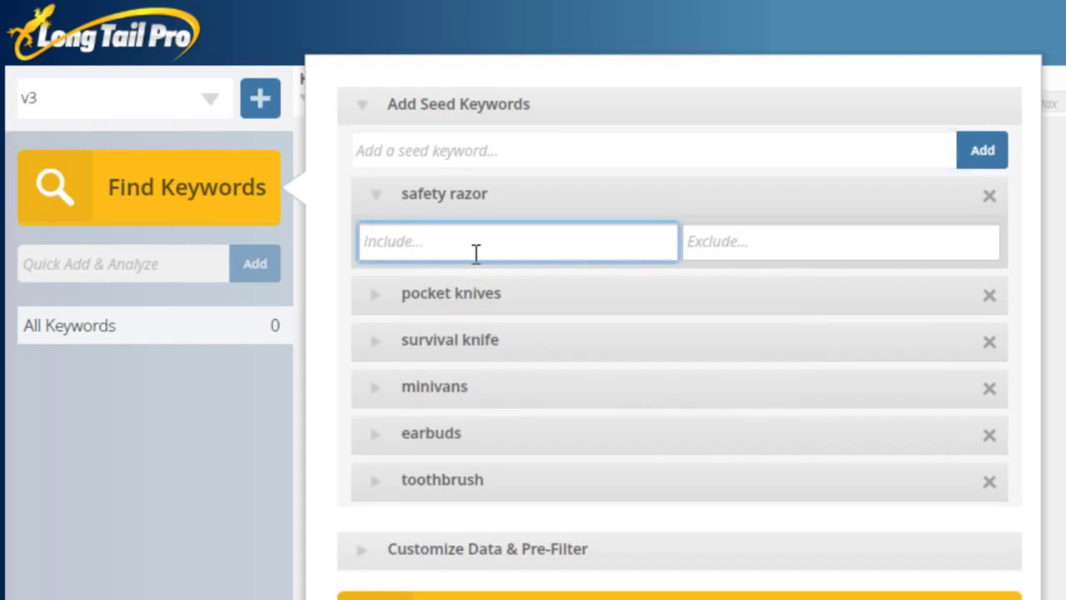
text(best)
click(799, 244)
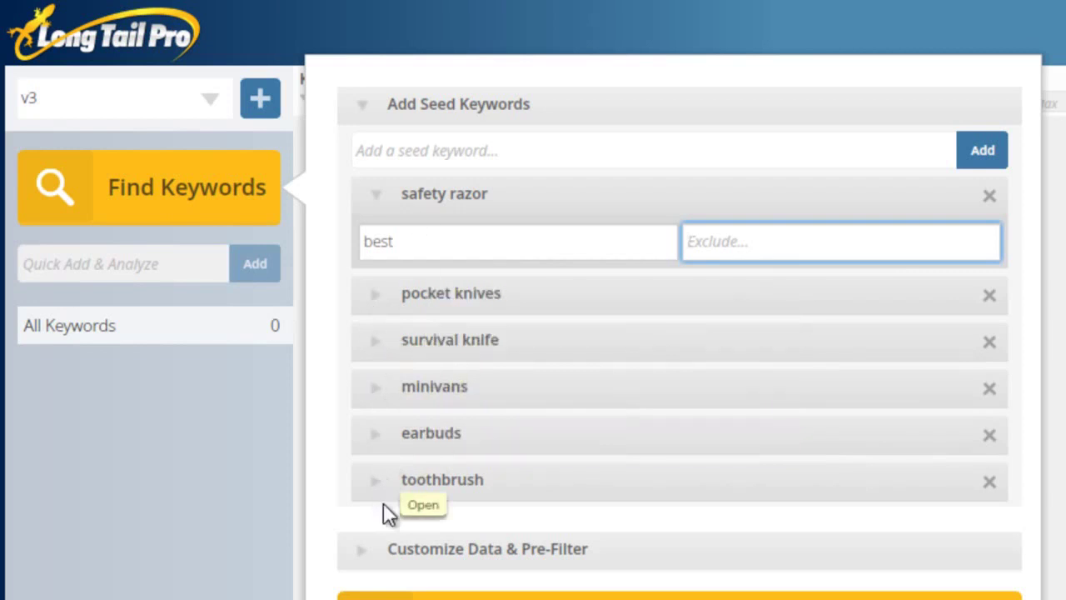
Step: Pre-filter the keyword data with a minimum Suggested Bid of 0.25 and a minimum Local Search Volume of 500
click(366, 560)
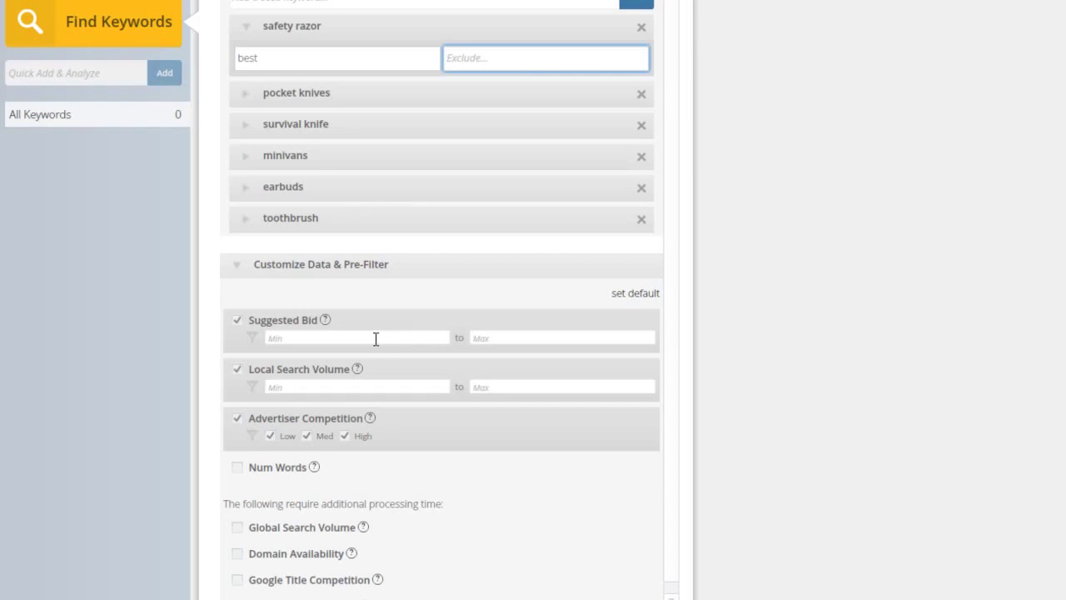
click(376, 338)
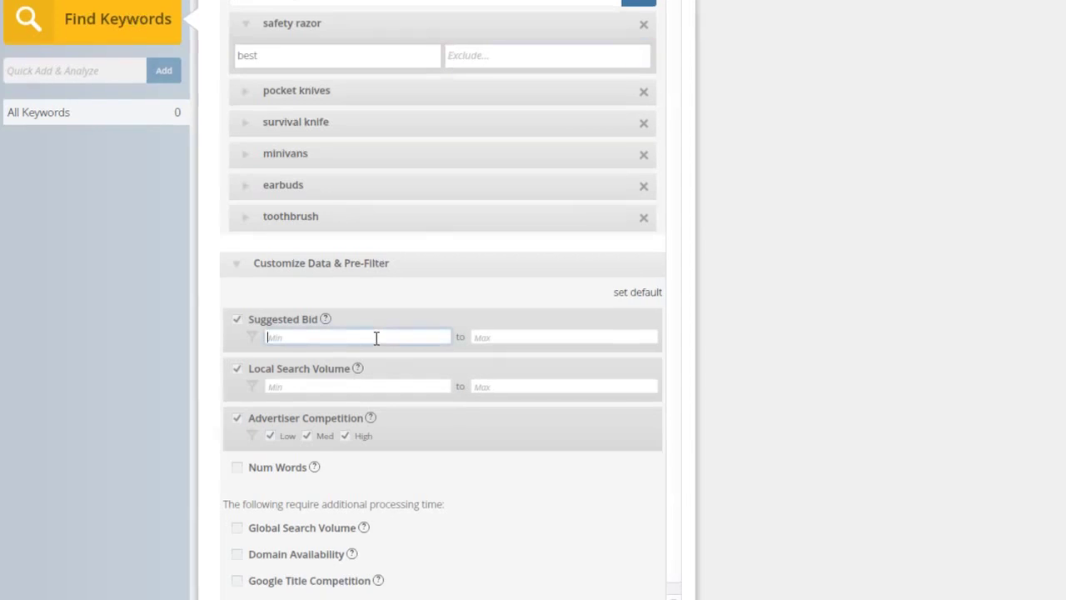
text(0.25)
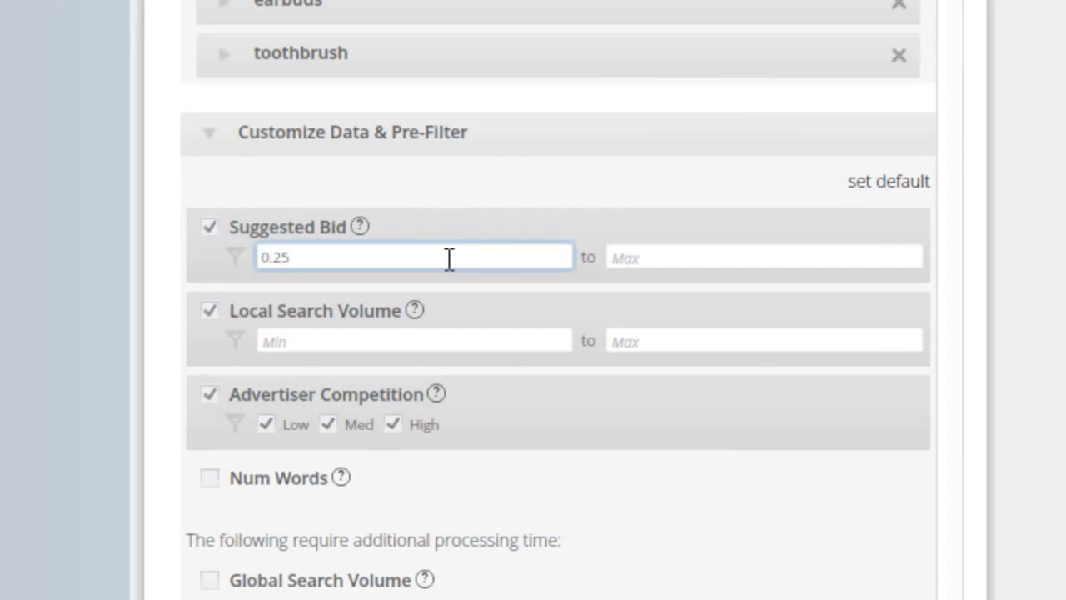
click(348, 339)
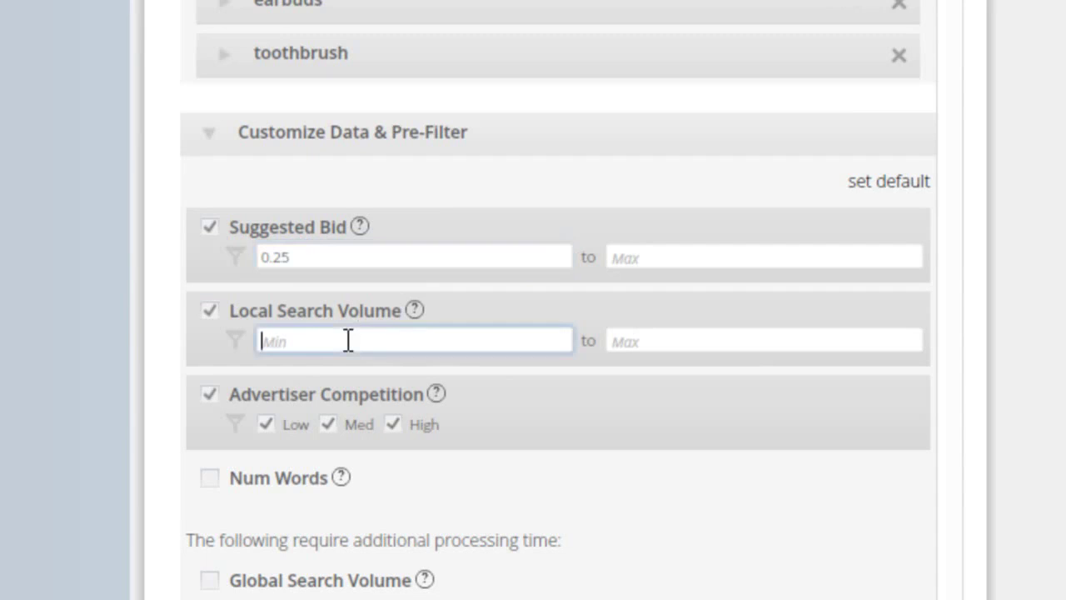
text(500)
scroll(399, 378, down, 1)
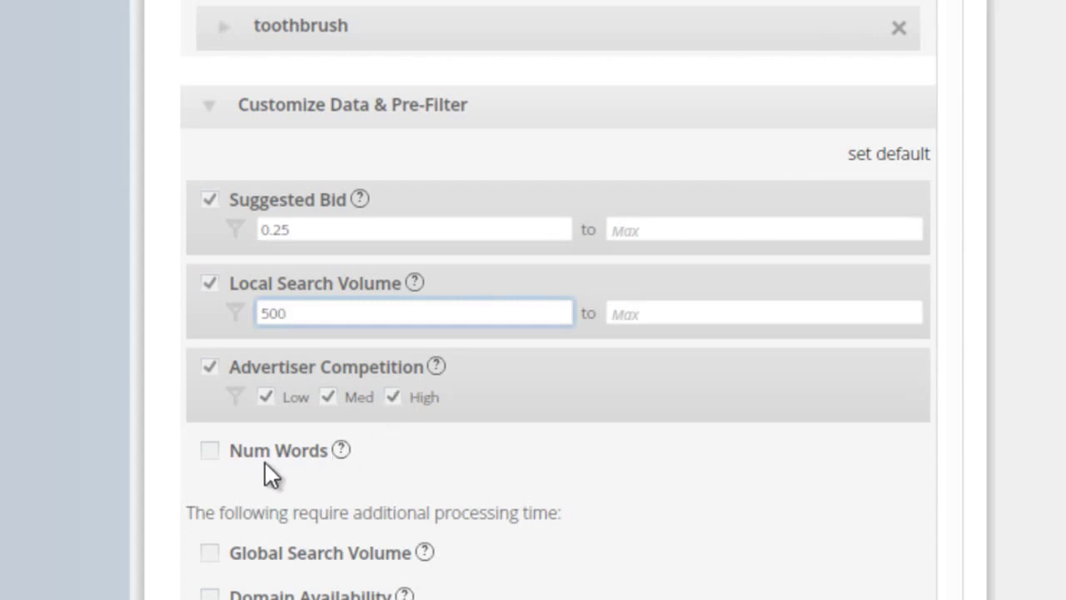
Step: Enable the Num Words pre-filter and set its minimum to 3
click(213, 450)
click(303, 481)
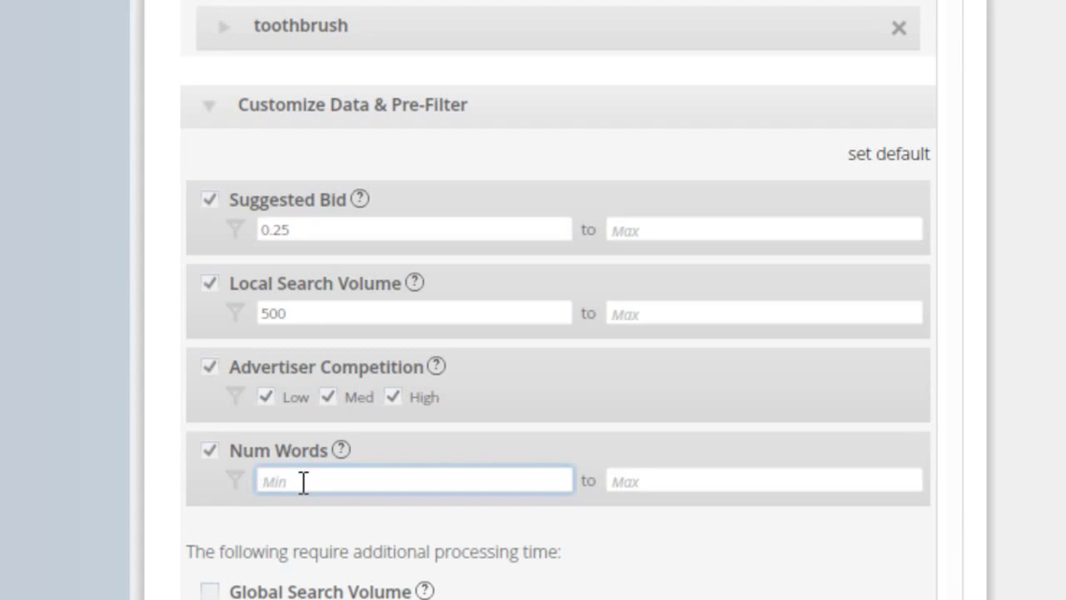
text(3)
scroll(250, 542, down, 1)
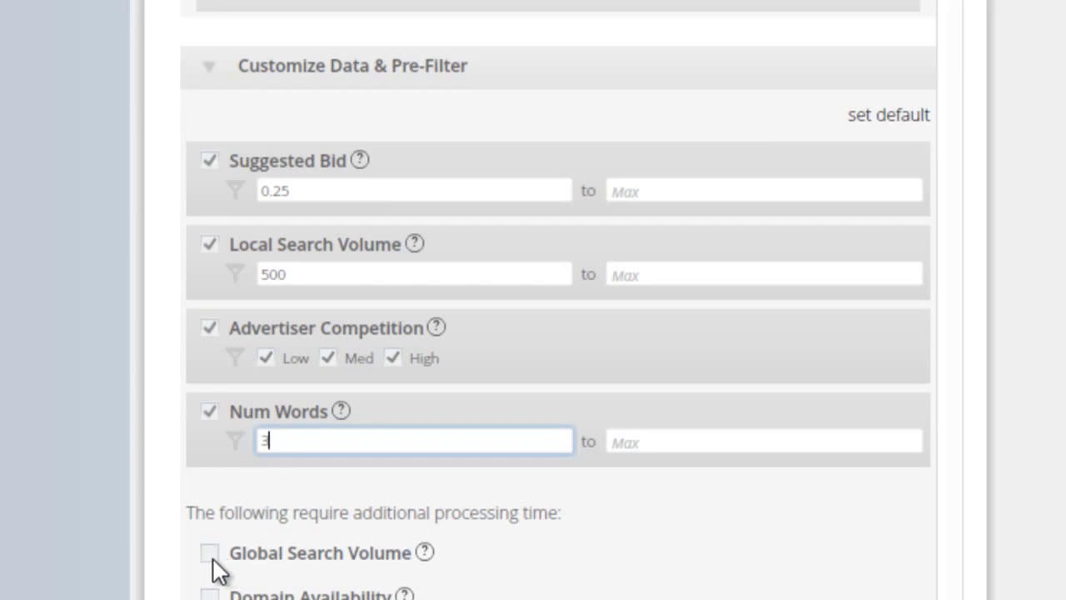
Step: Try the Global Search Volume and Domain Availability options, look over the domain extensions, and switch both off again
scroll(214, 550, down, 1)
click(211, 503)
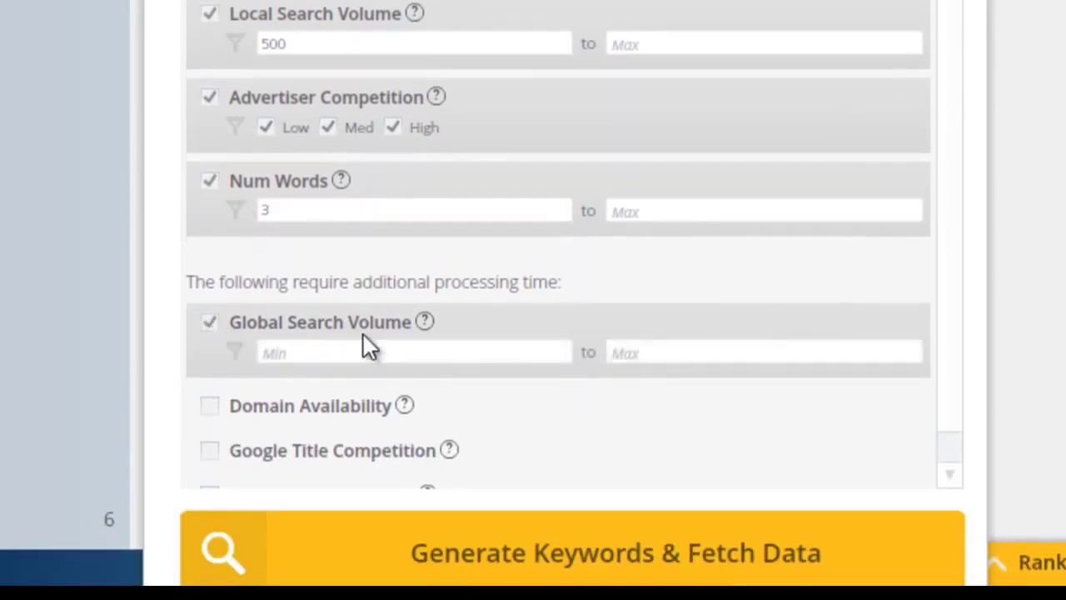
click(209, 323)
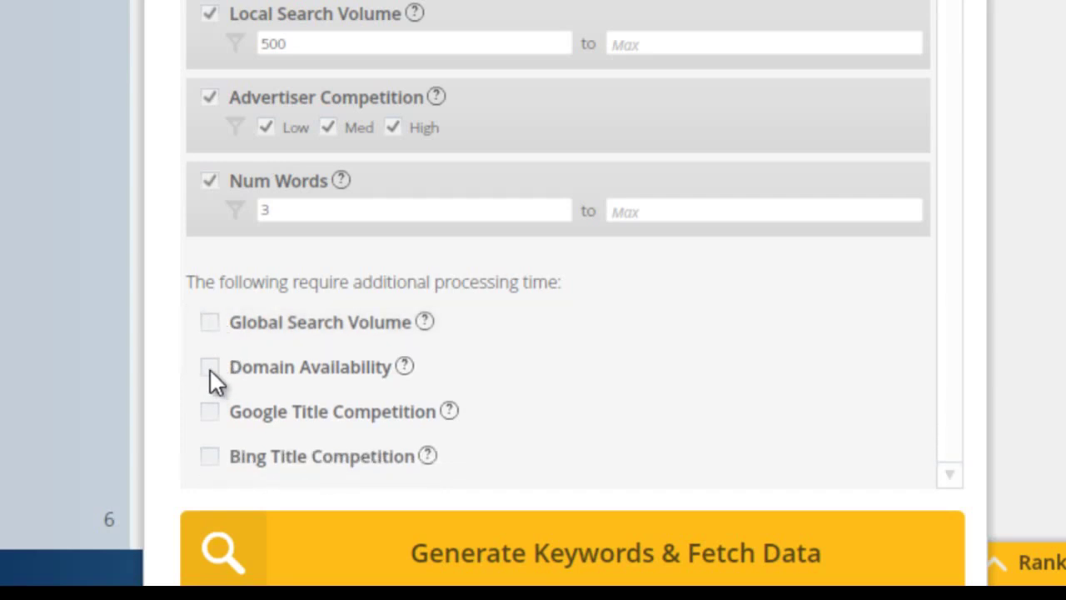
click(210, 370)
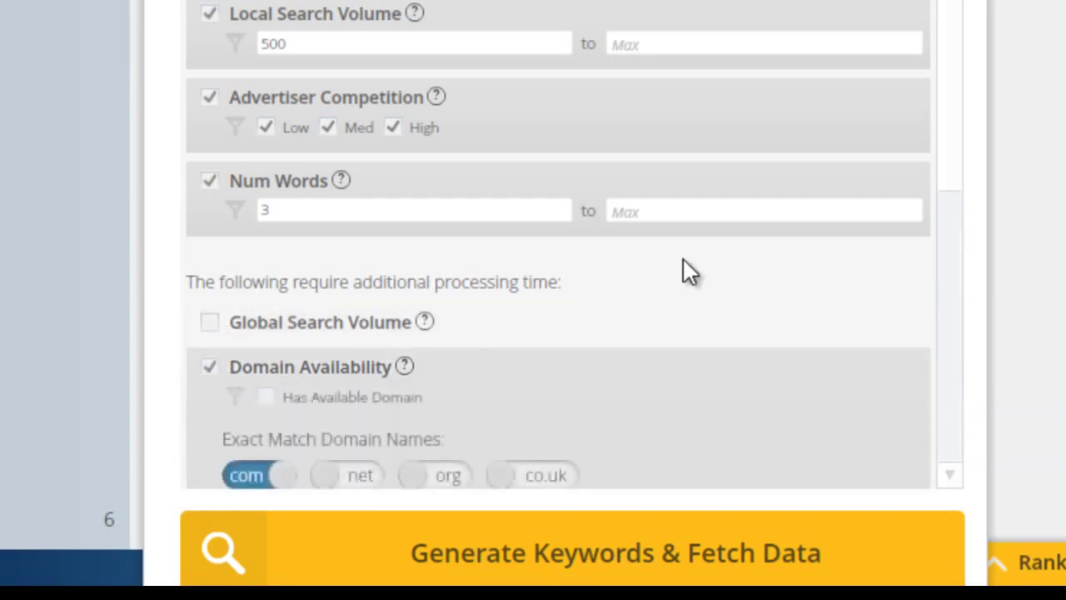
scroll(808, 200, down, 5)
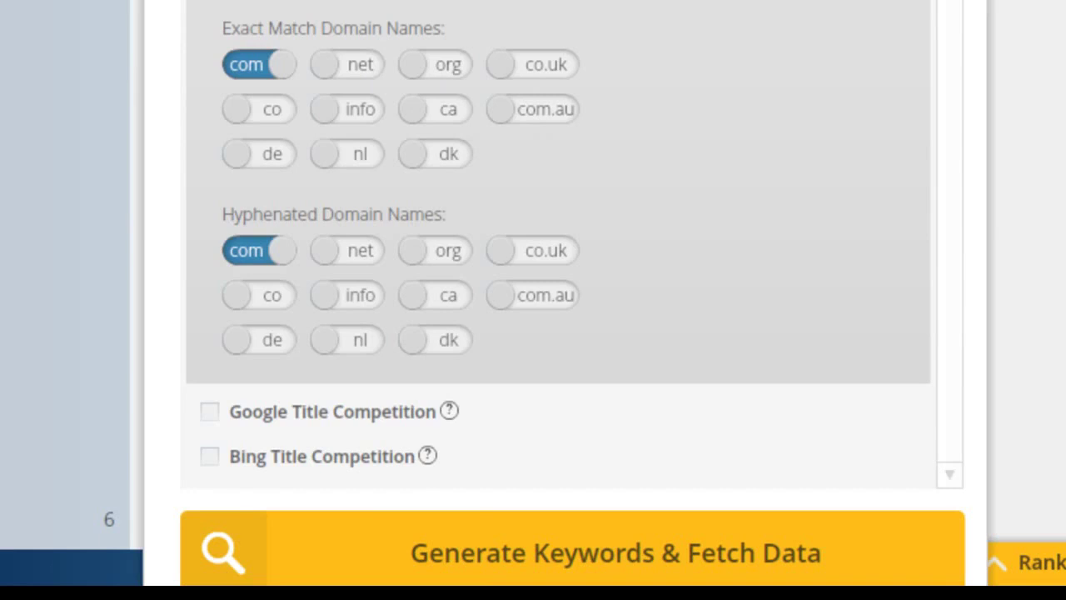
click(210, 2)
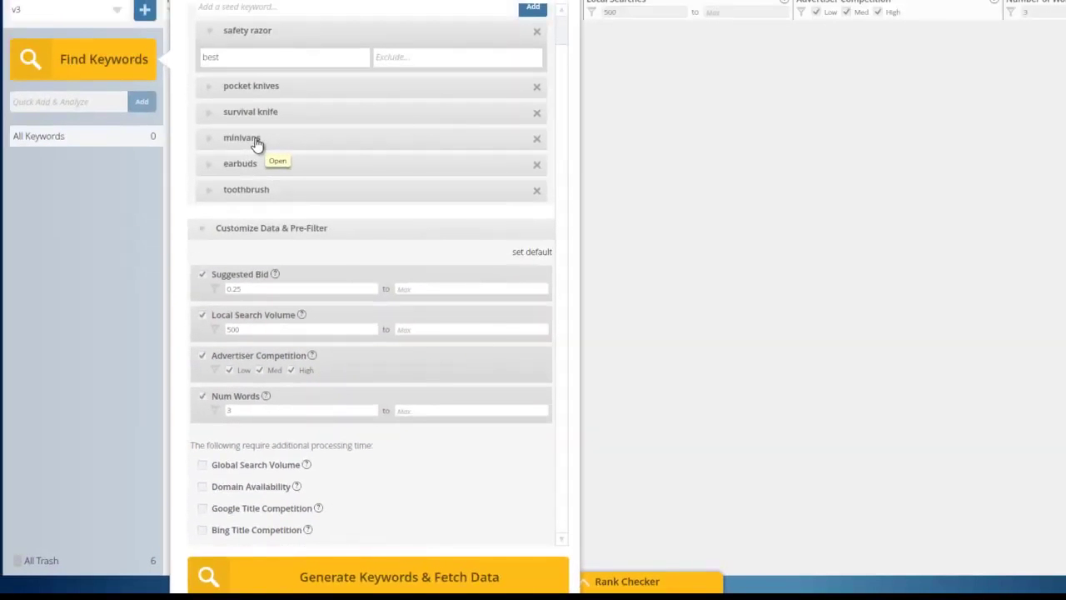
Step: Check the seed keywords and pre-filters, and generate the keywords with their data
scroll(276, 118, up, 1)
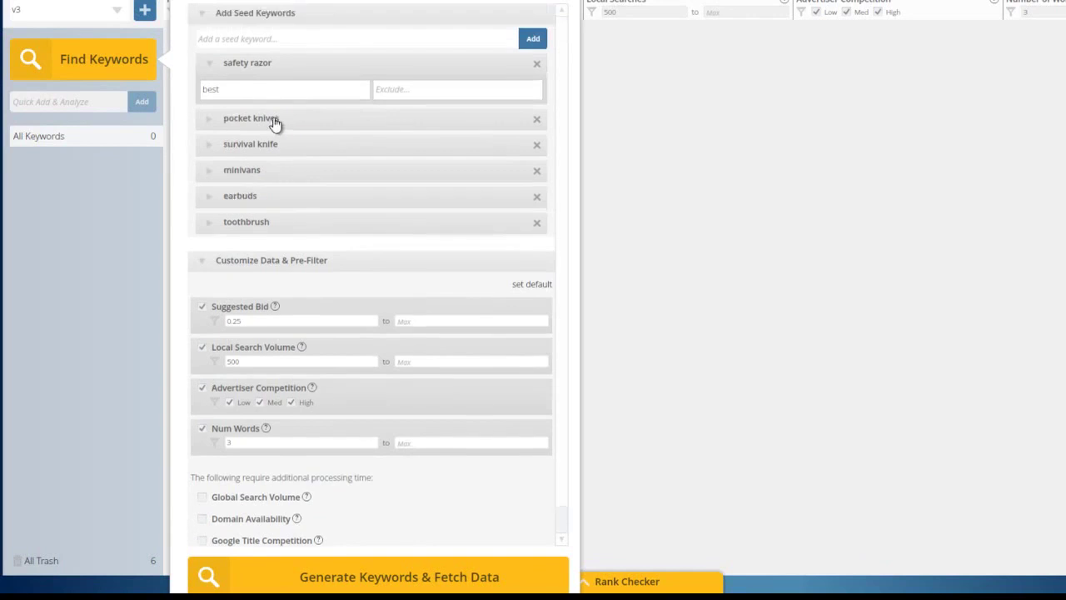
scroll(329, 581, down, 1)
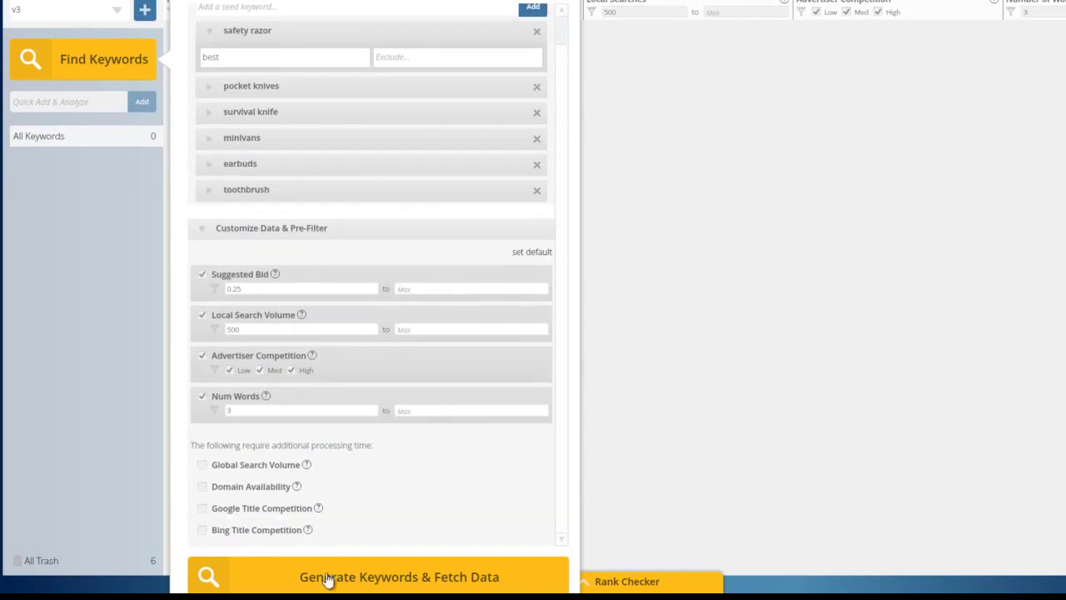
click(329, 581)
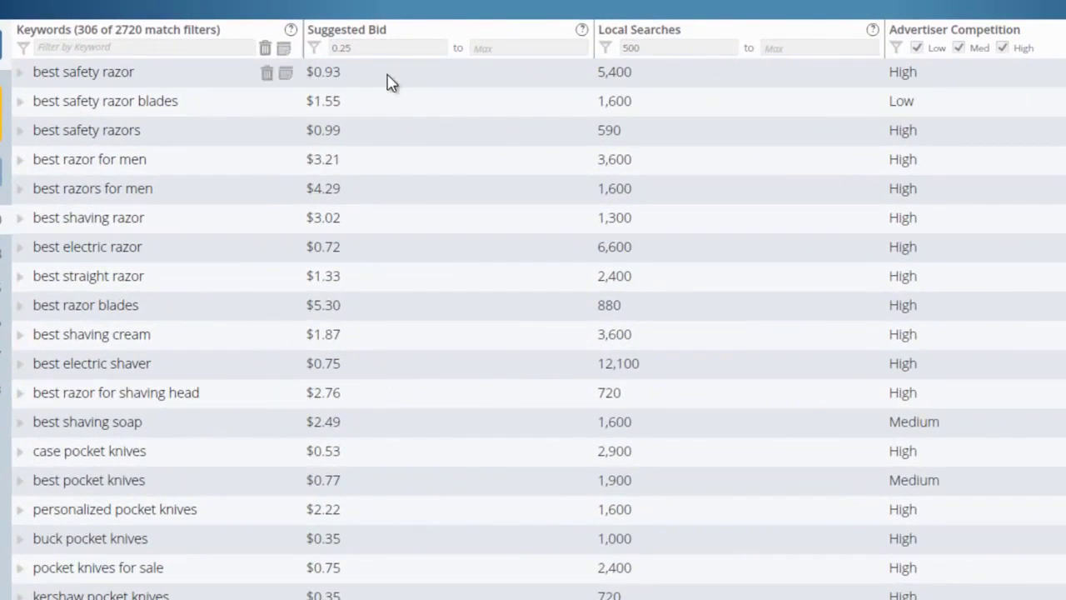
Step: Tighten the results filters to a minimum Suggested Bid of 1.00 and a minimum of 1500 Local Searches
click(376, 47)
drag(375, 48, 333, 50)
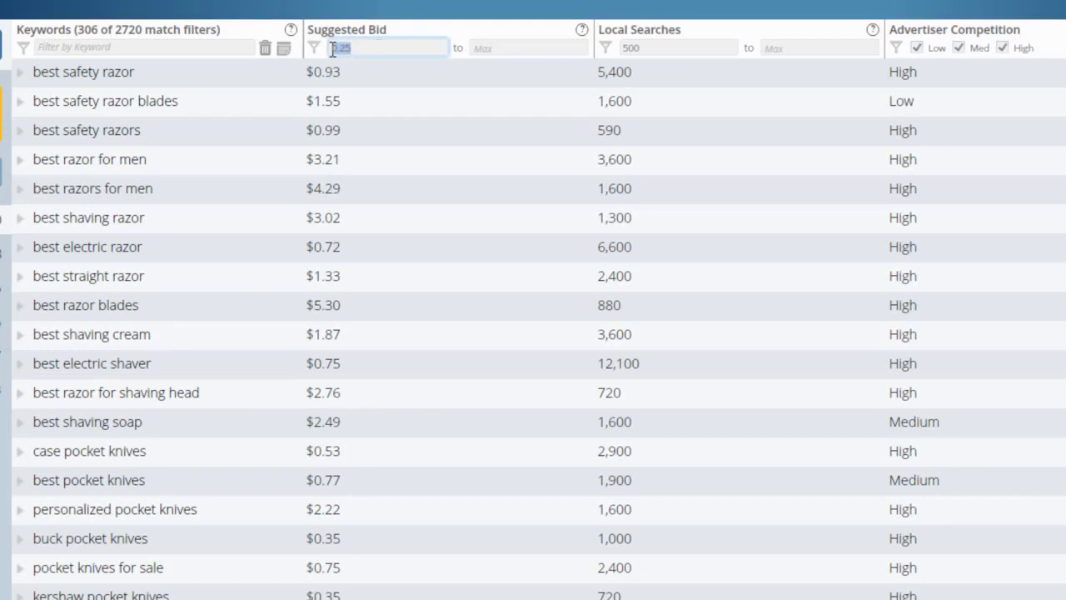
text(1.00)
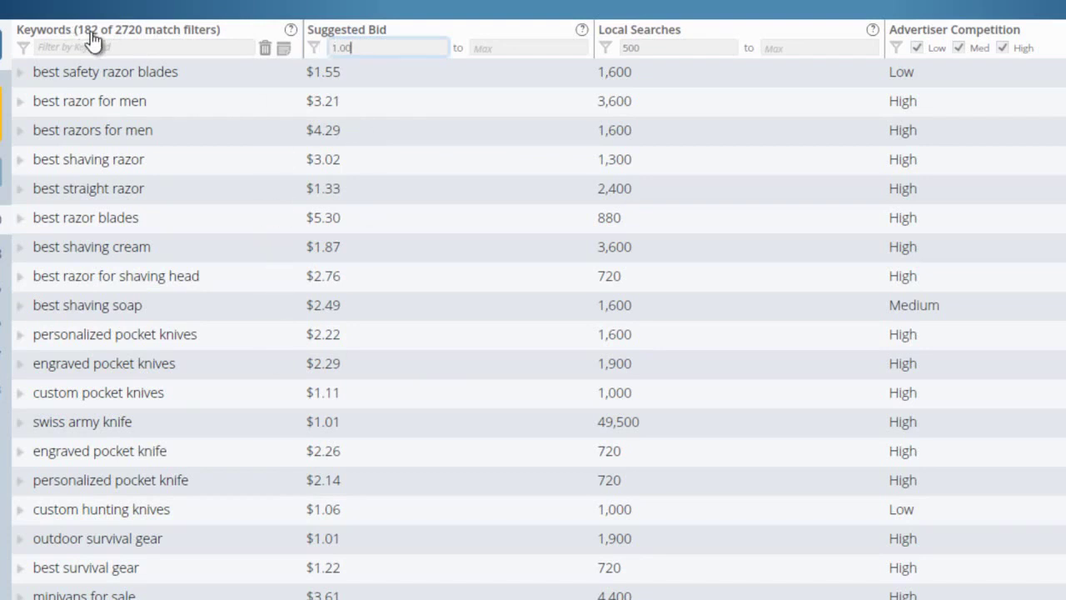
click(663, 47)
drag(639, 47, 618, 47)
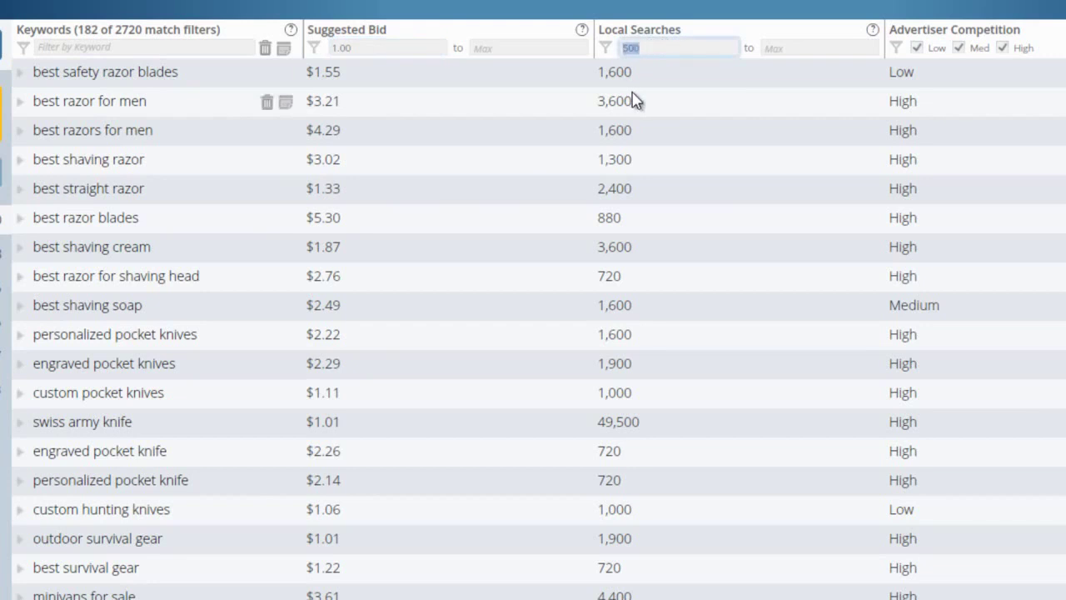
text(1500)
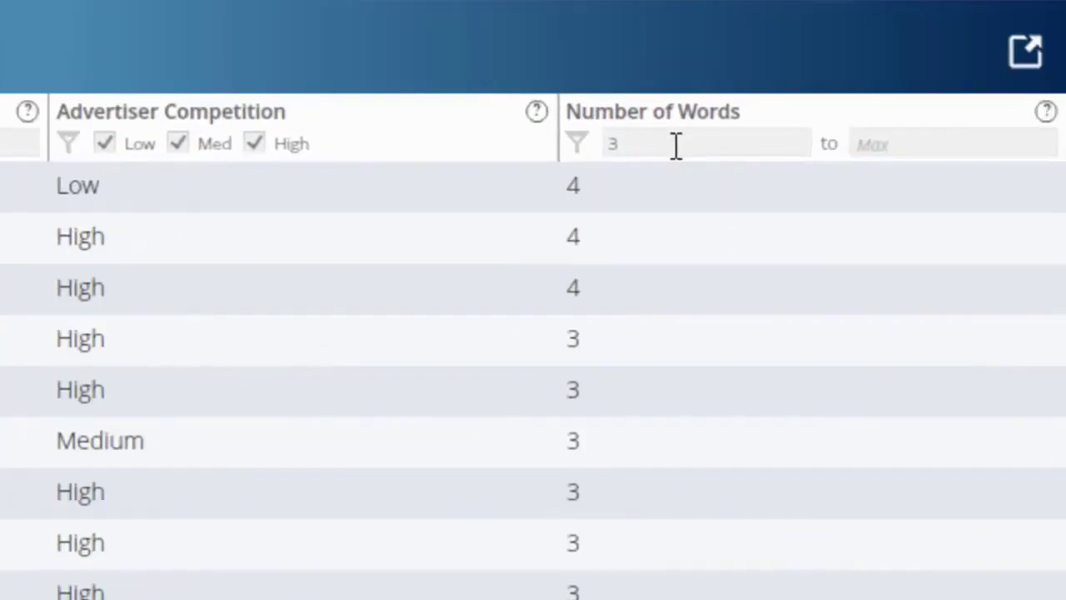
Step: Set the minimum Number of Words to 4 and filter the keyword results by "review"
drag(553, 159, 505, 159)
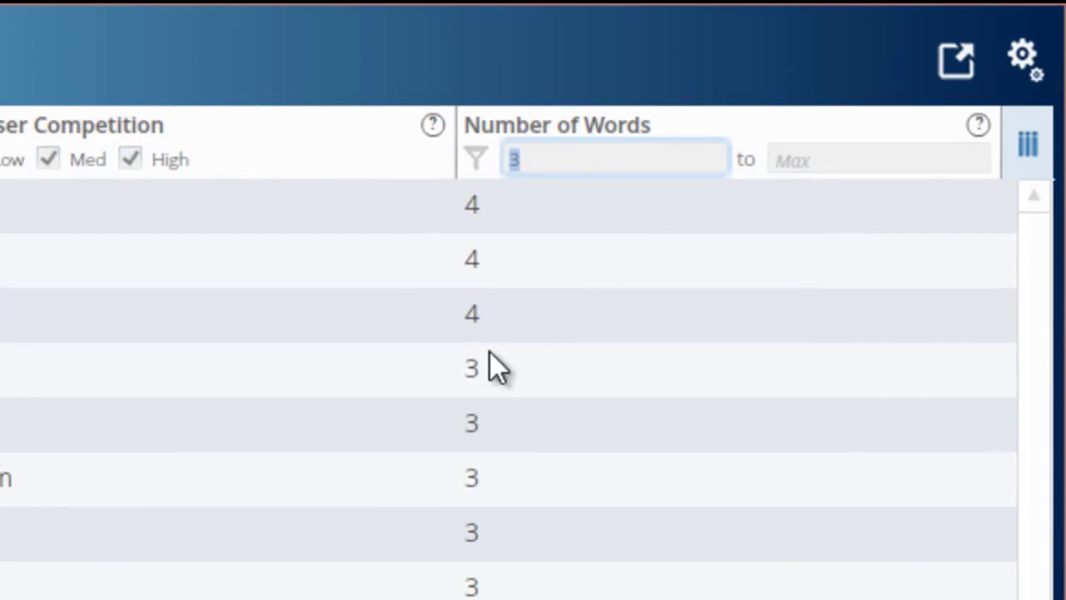
text(4)
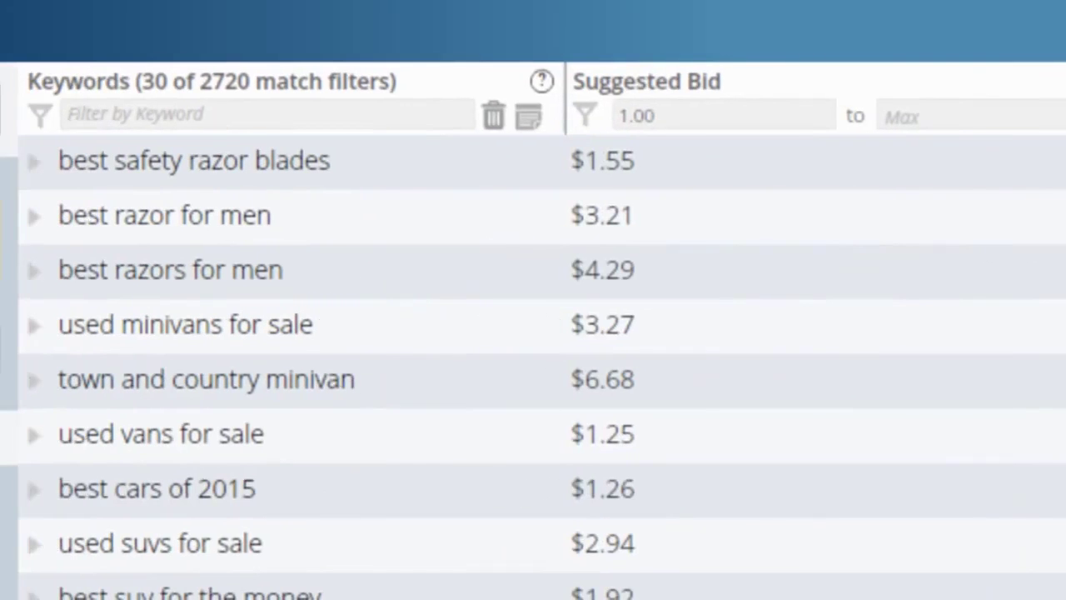
click(239, 112)
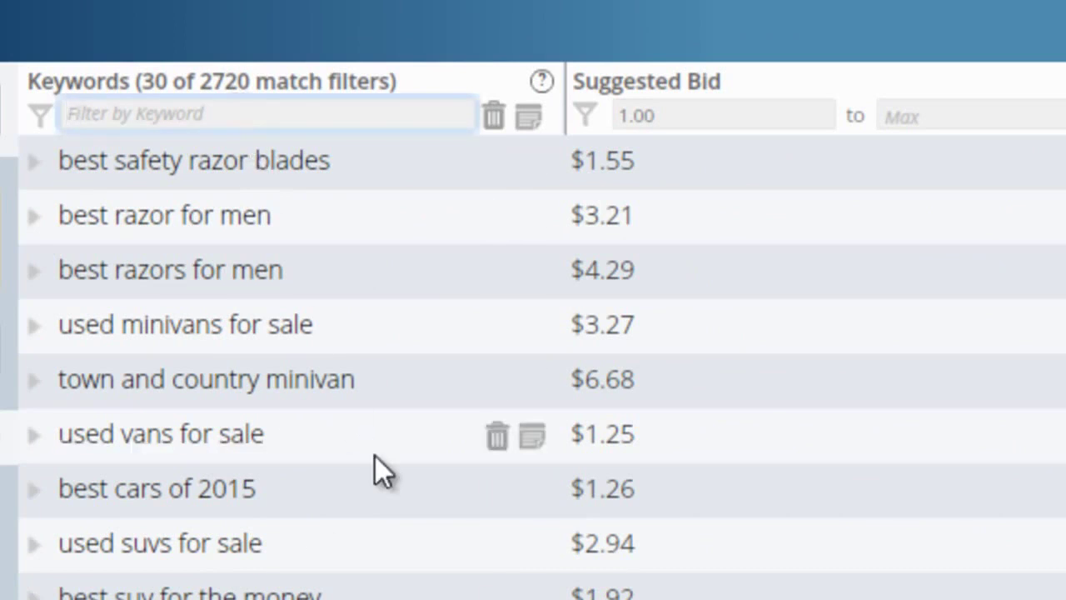
text(review)
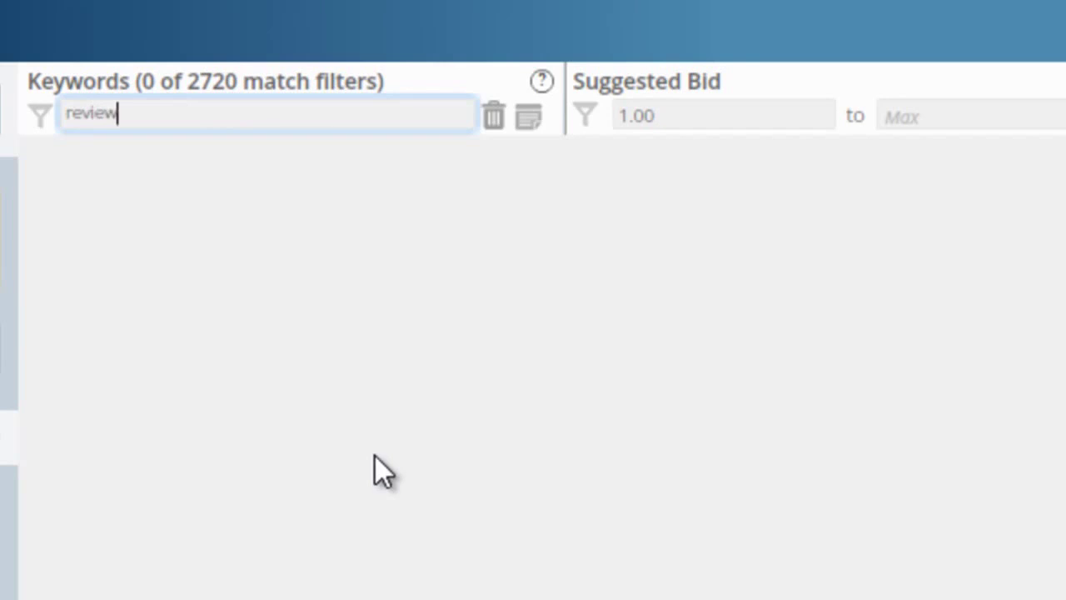
Step: Replace the "review" keyword filter with "best"
key(BackSpace)
key(BackSpace)
key(BackSpace)
key(BackSpace)
key(BackSpace)
key(BackSpace)
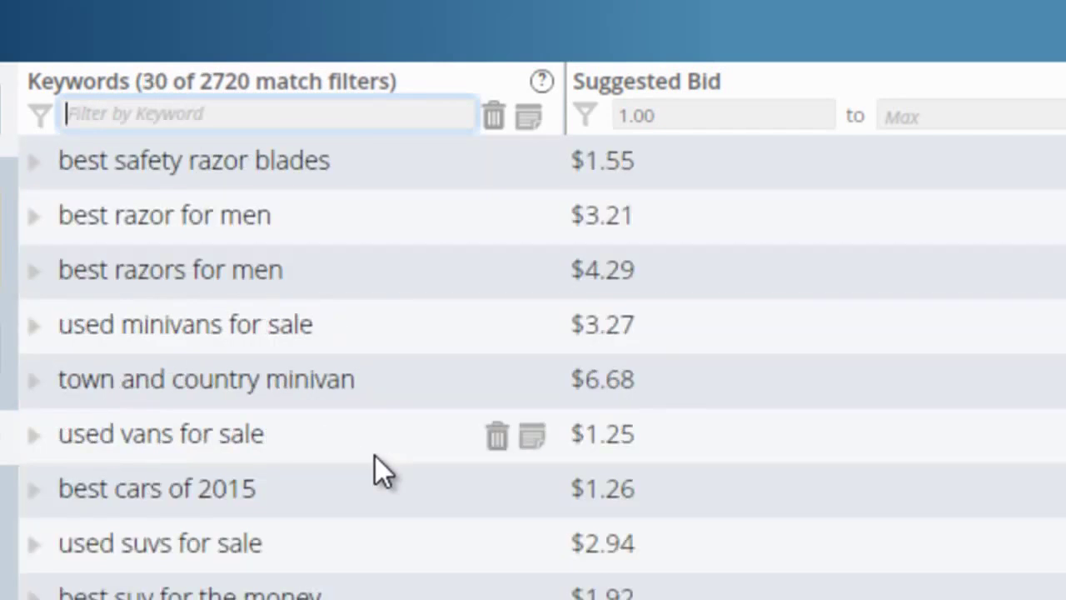
text(best)
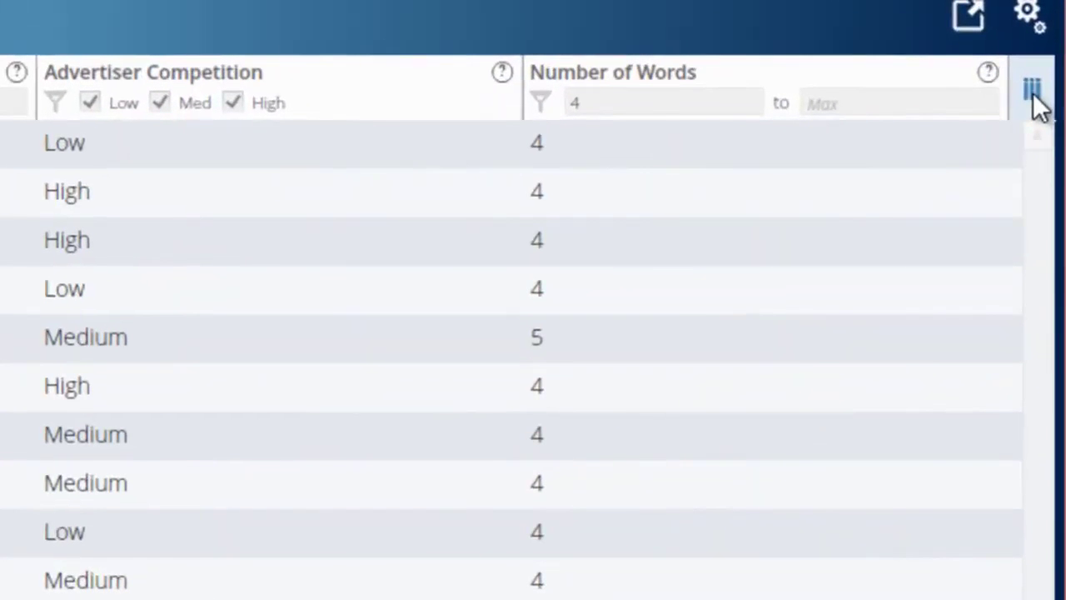
Step: Show the Global Searches and Domain Availability columns, and fetch the missing Global Searches for the filtered keywords
click(1034, 93)
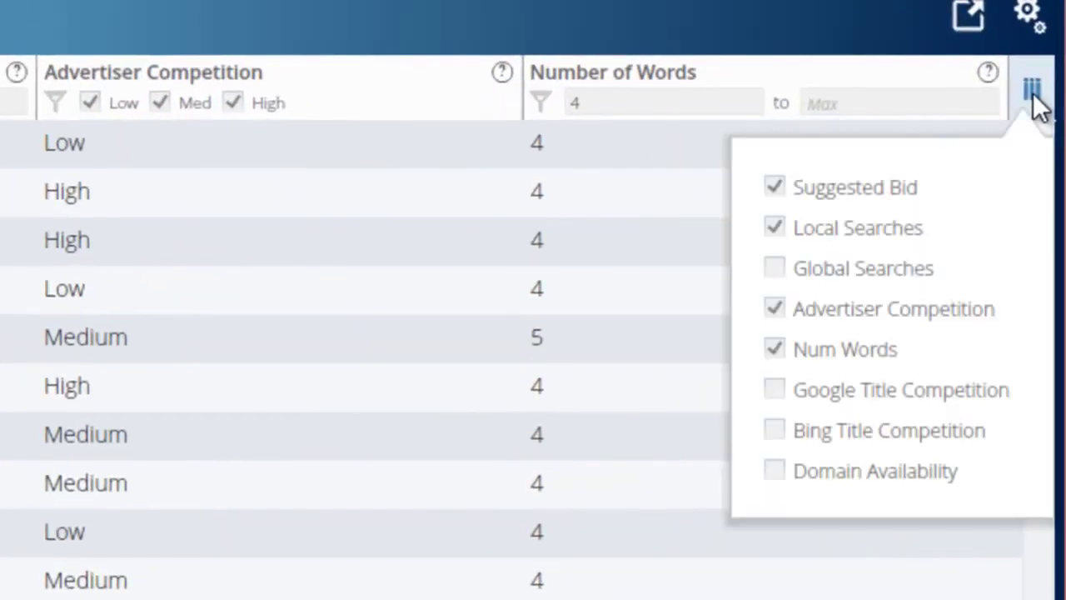
click(778, 269)
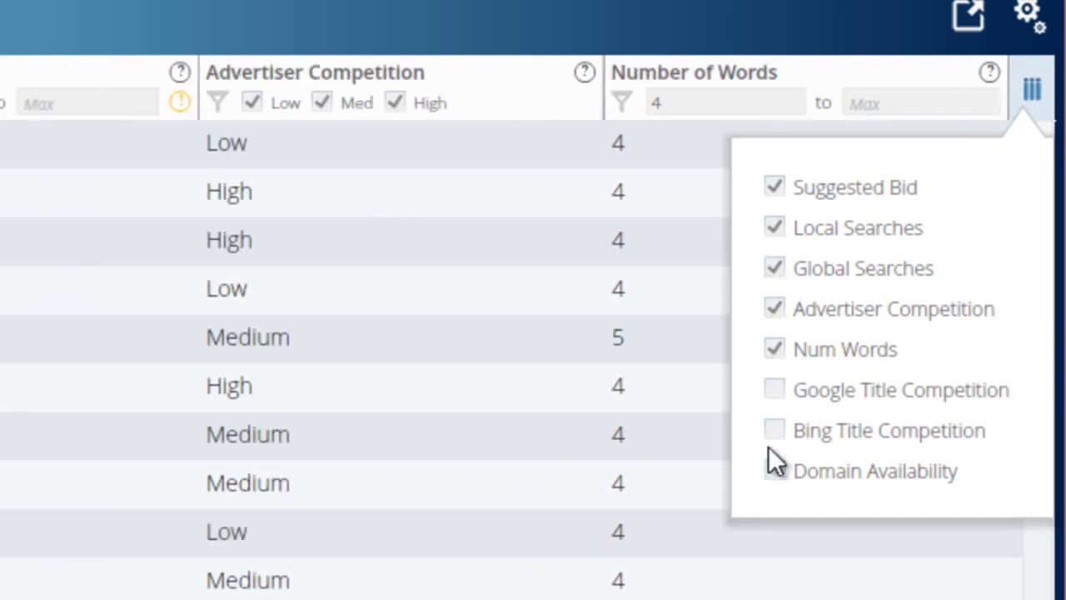
click(776, 468)
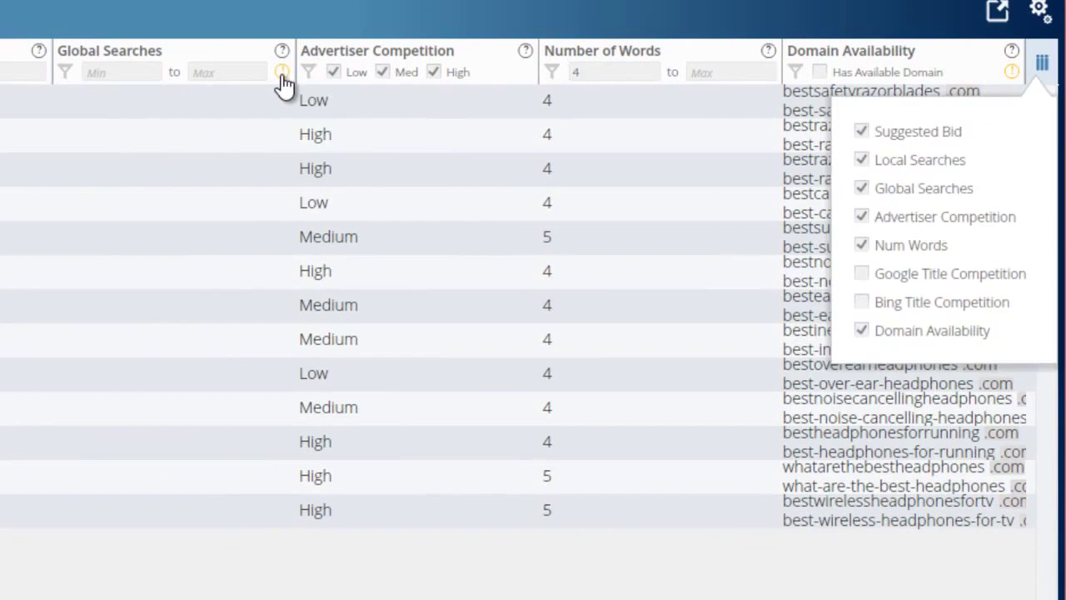
click(282, 74)
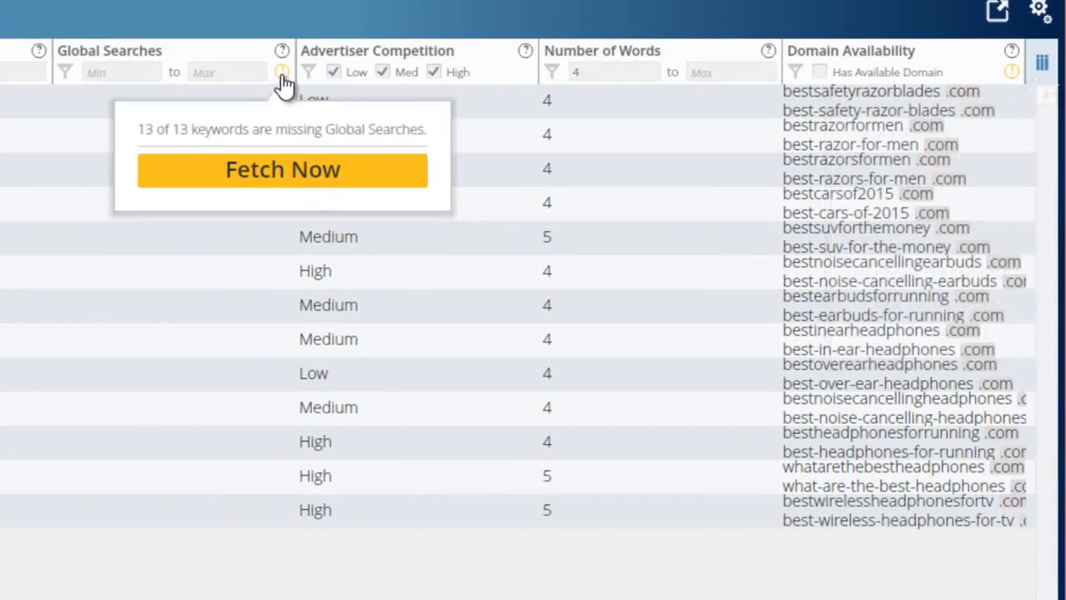
click(283, 176)
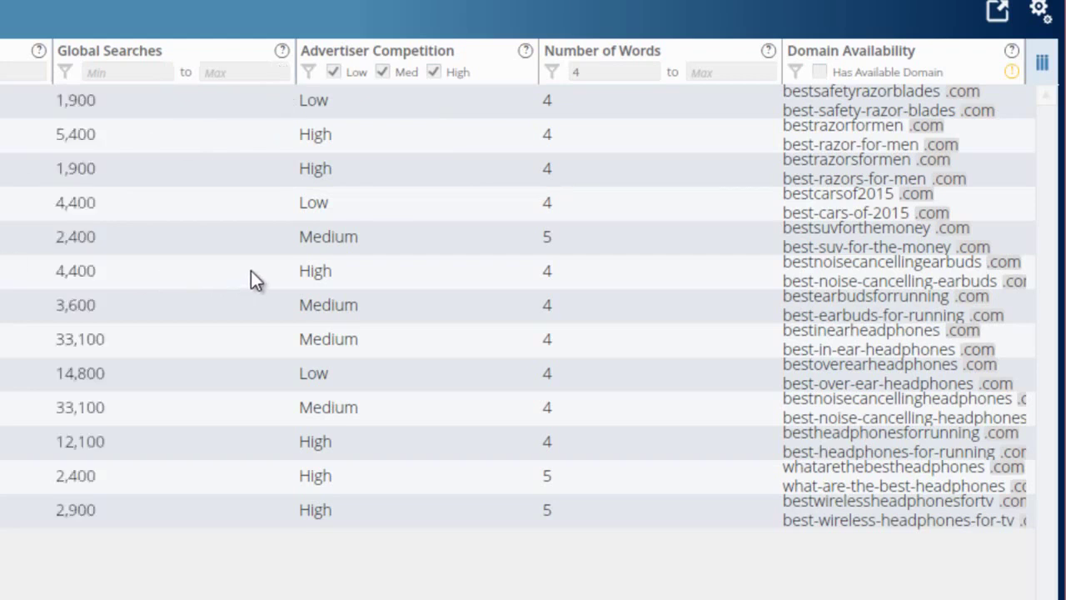
Step: Fetch exact match com, net and org domain availability with hyphenated com switched off, and hide the Domain Availability column
click(1012, 73)
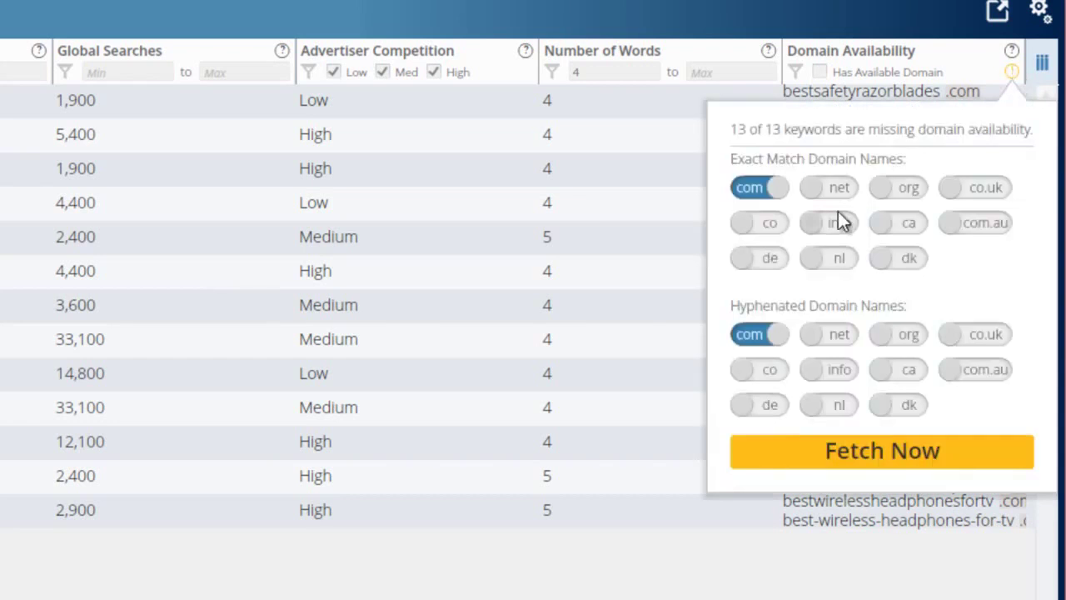
click(837, 188)
click(909, 188)
click(744, 338)
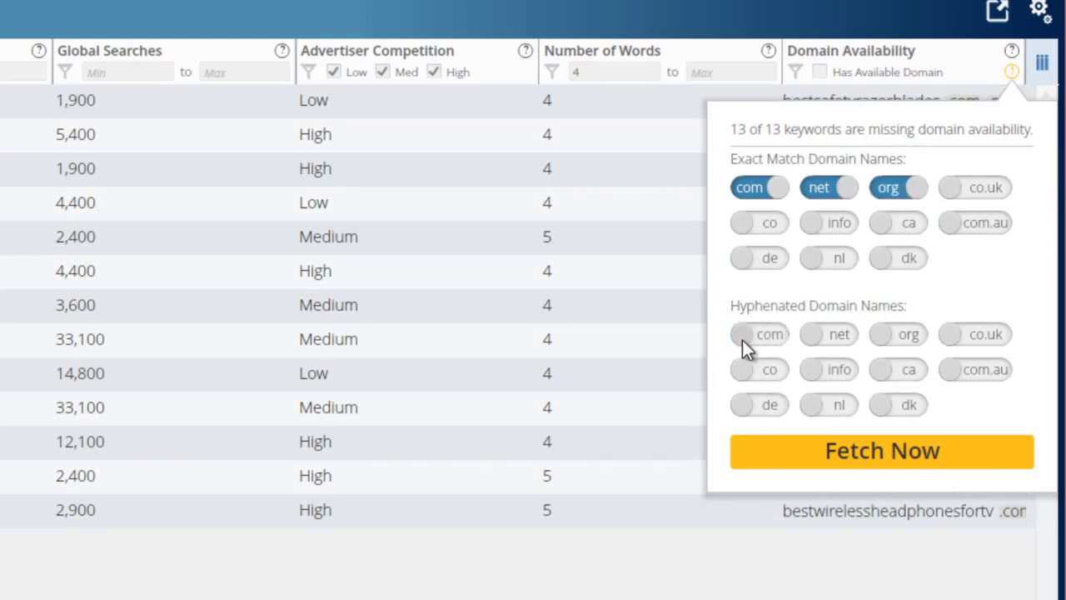
click(830, 460)
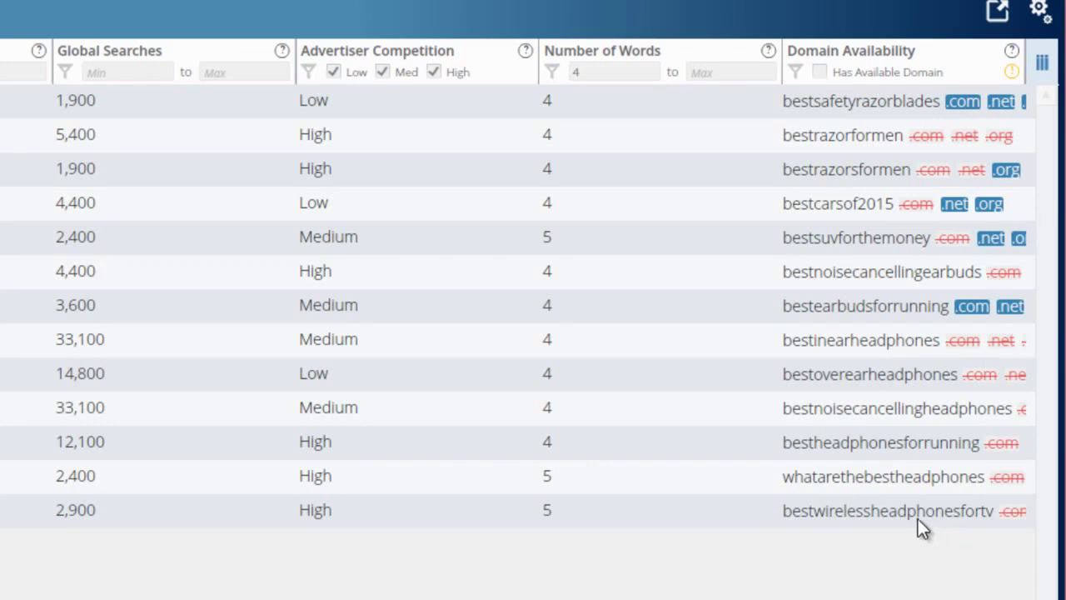
click(1040, 67)
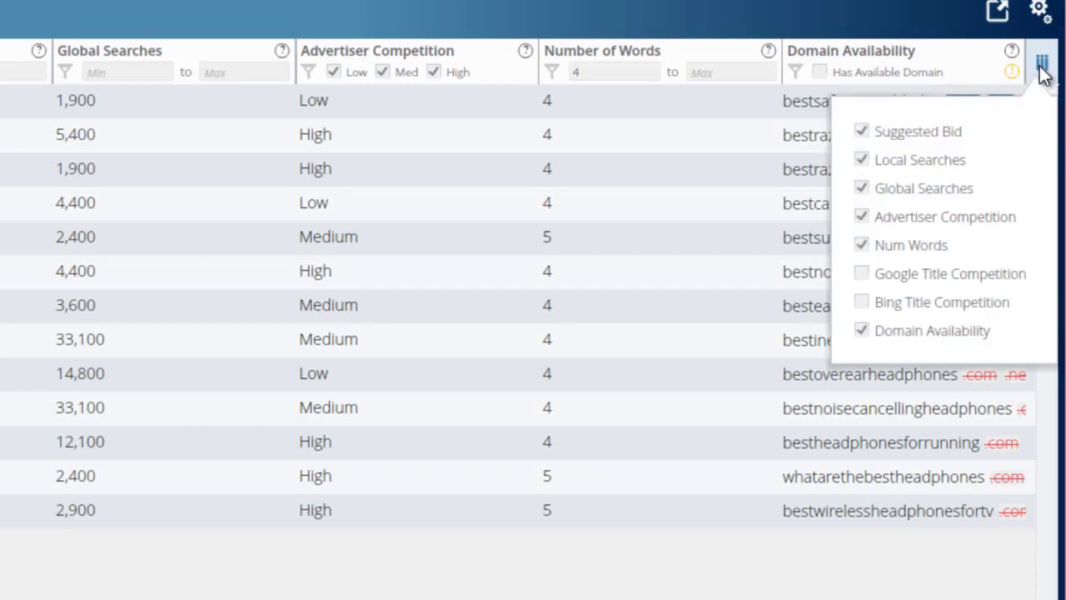
click(862, 329)
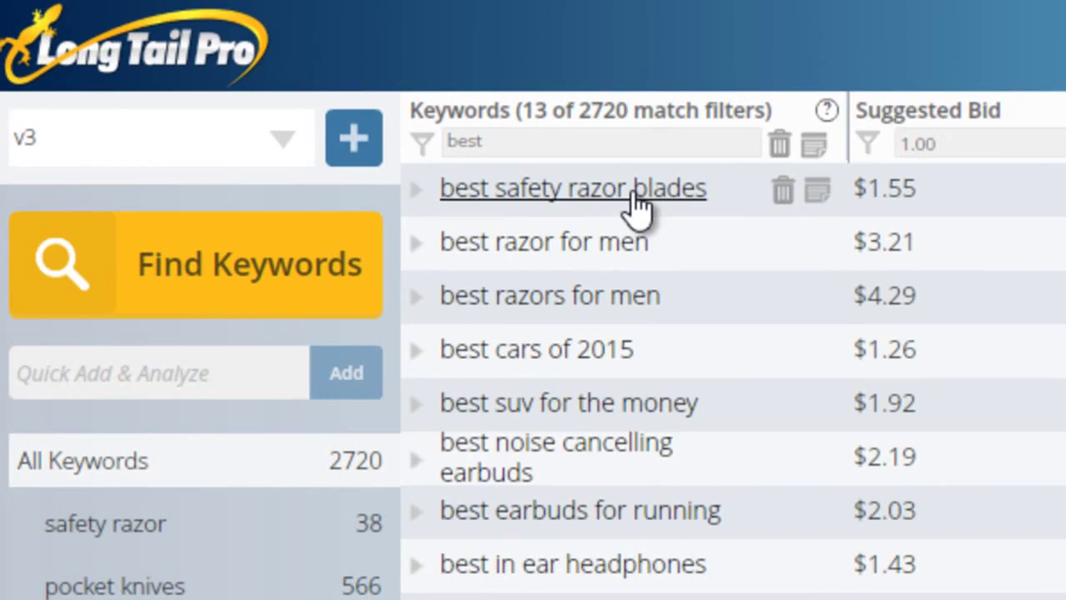
Step: Open the competitor analysis for "best safety razor blades", examine the ranking pages' authority, links and site age, and collapse it
click(634, 195)
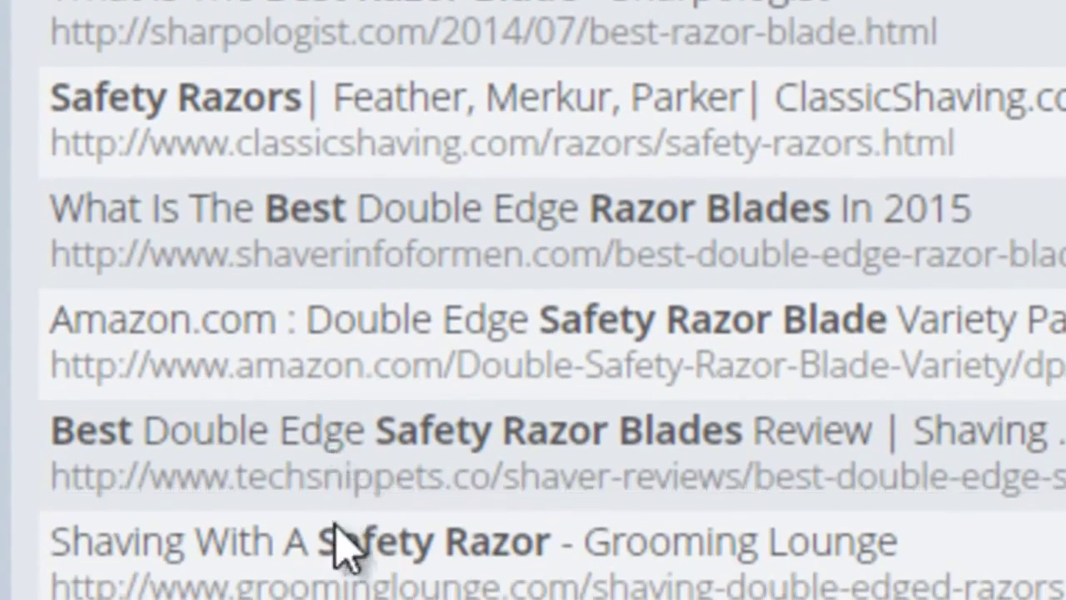
click(332, 259)
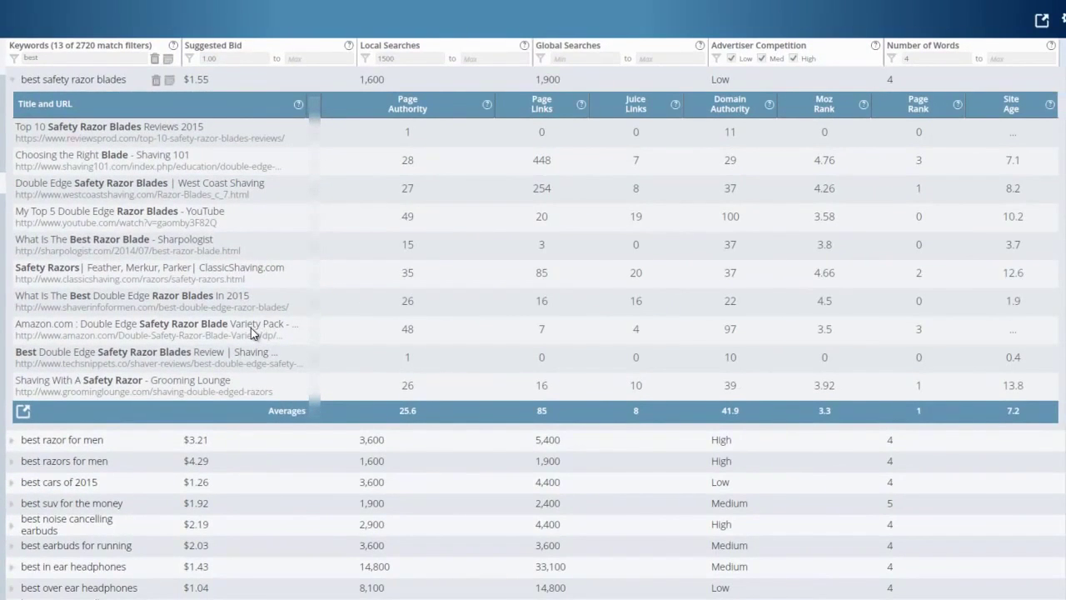
click(94, 84)
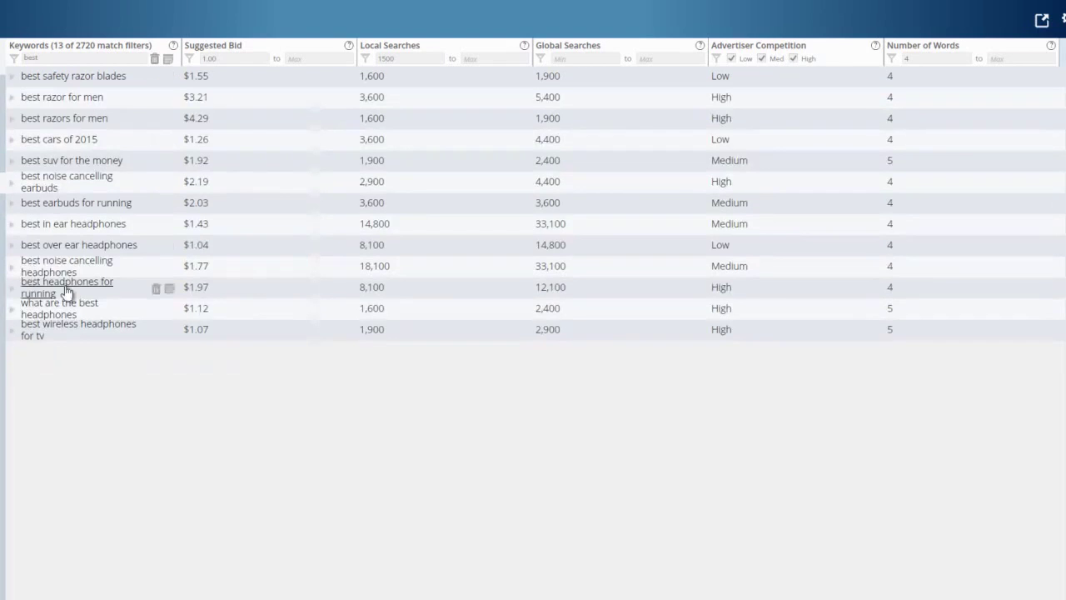
Step: Clear the "best" keyword filter and re-enter 4 as the minimum Number of Words
drag(60, 61, 25, 59)
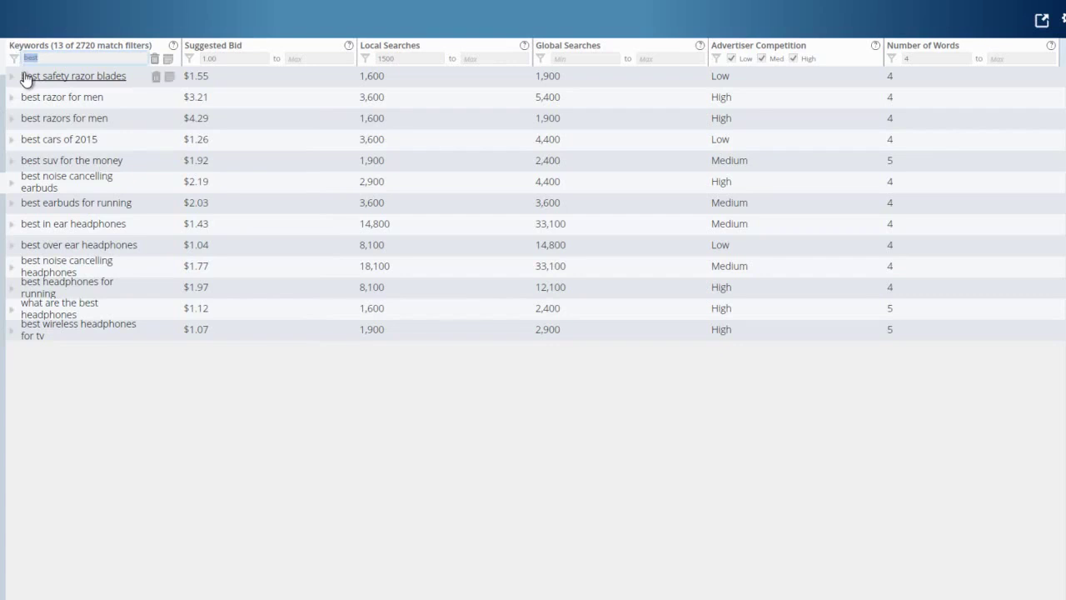
key(BackSpace)
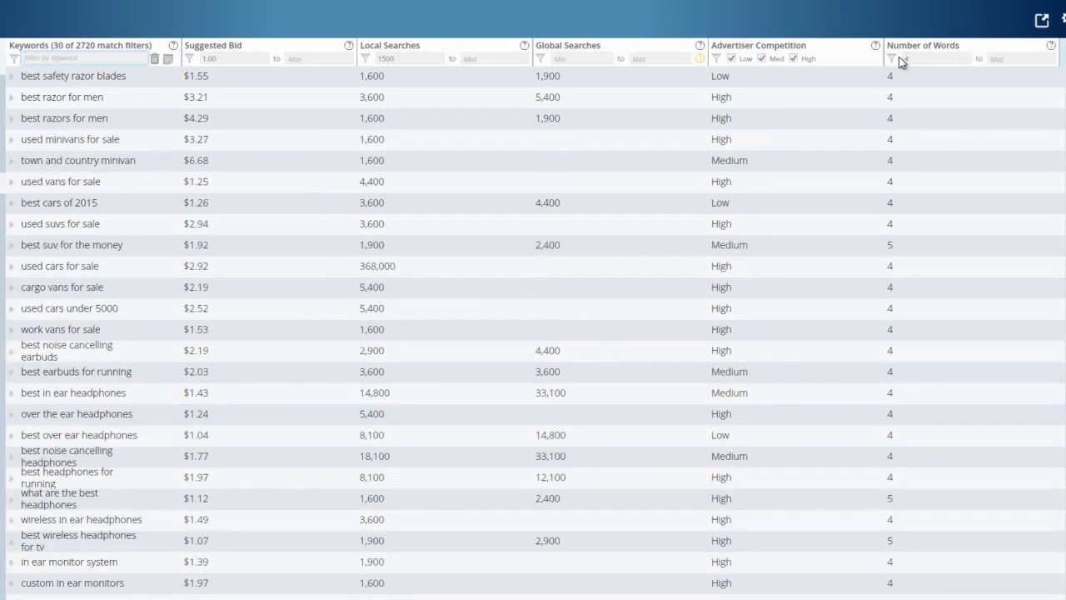
click(936, 58)
text(4)
drag(924, 58, 904, 58)
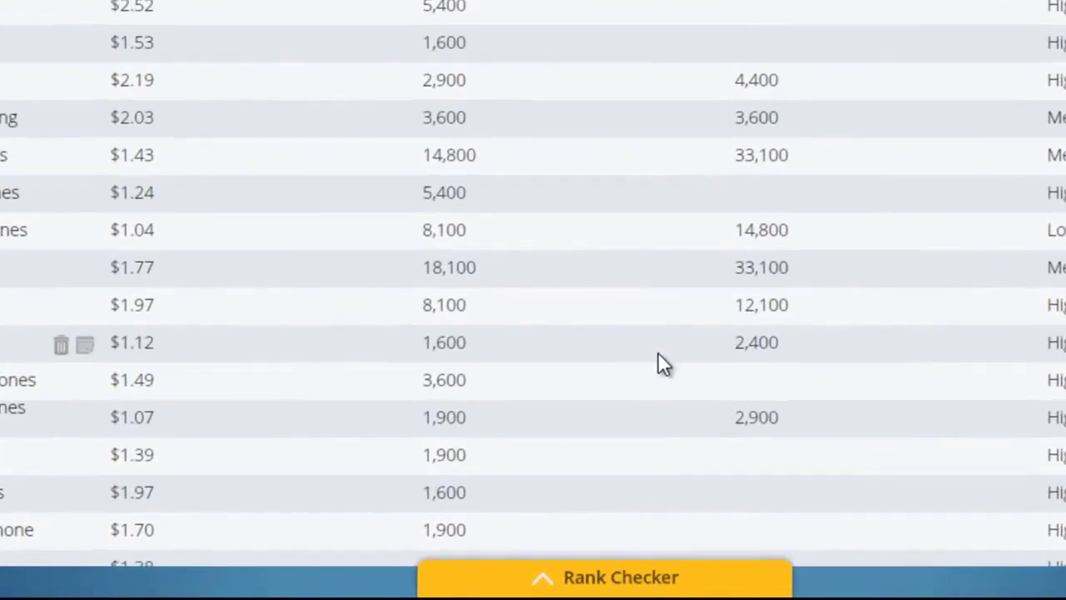
Step: Open the Rank Checker and add the domain nichepursuits.com with the site owner's full name as the search term
click(560, 581)
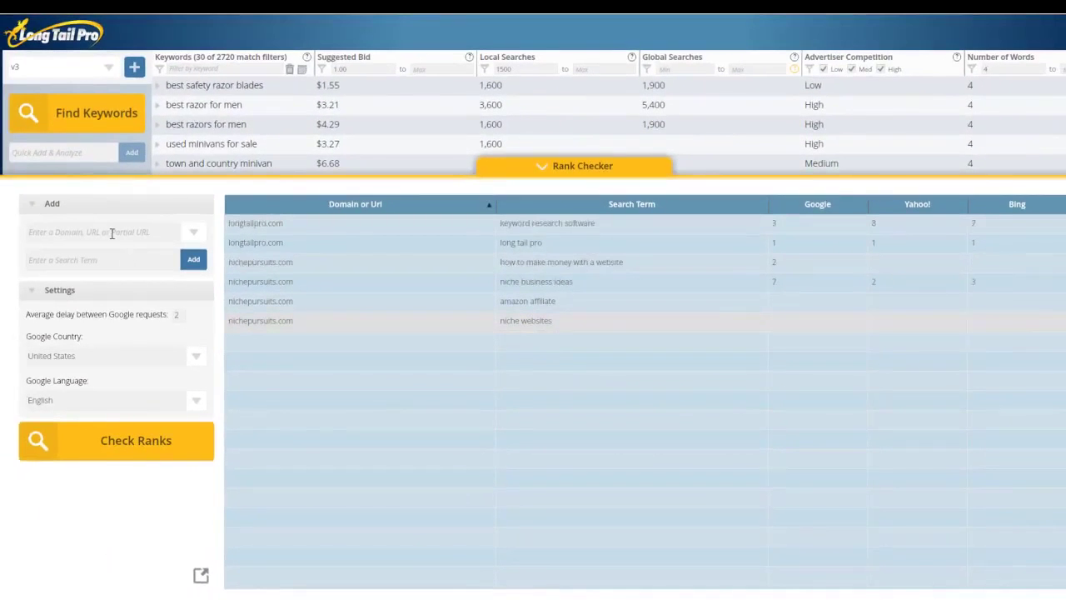
click(113, 232)
text(nichepursuits.com)
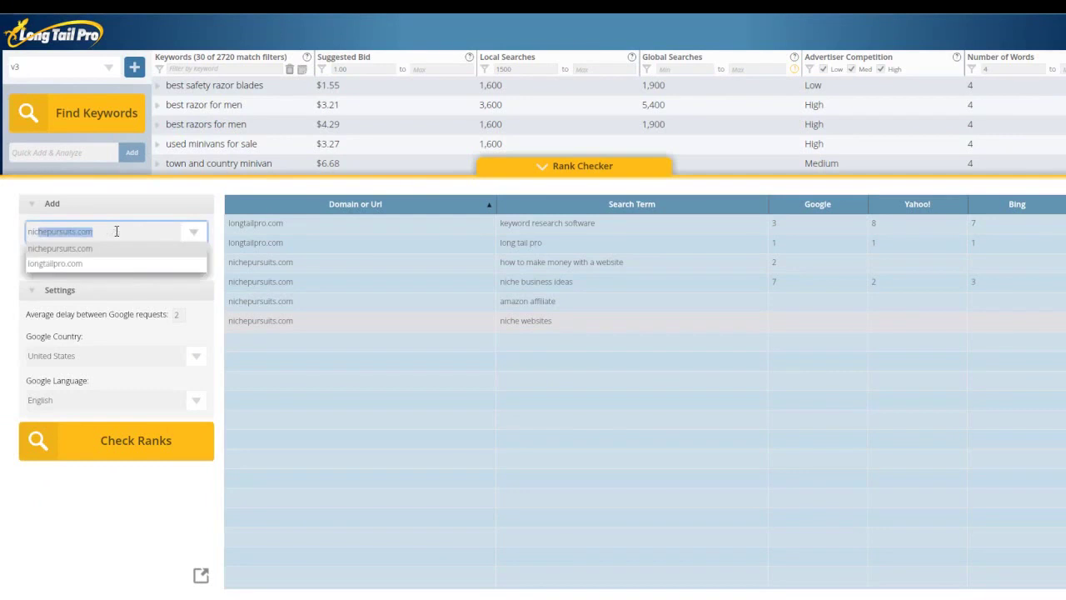
key(Return)
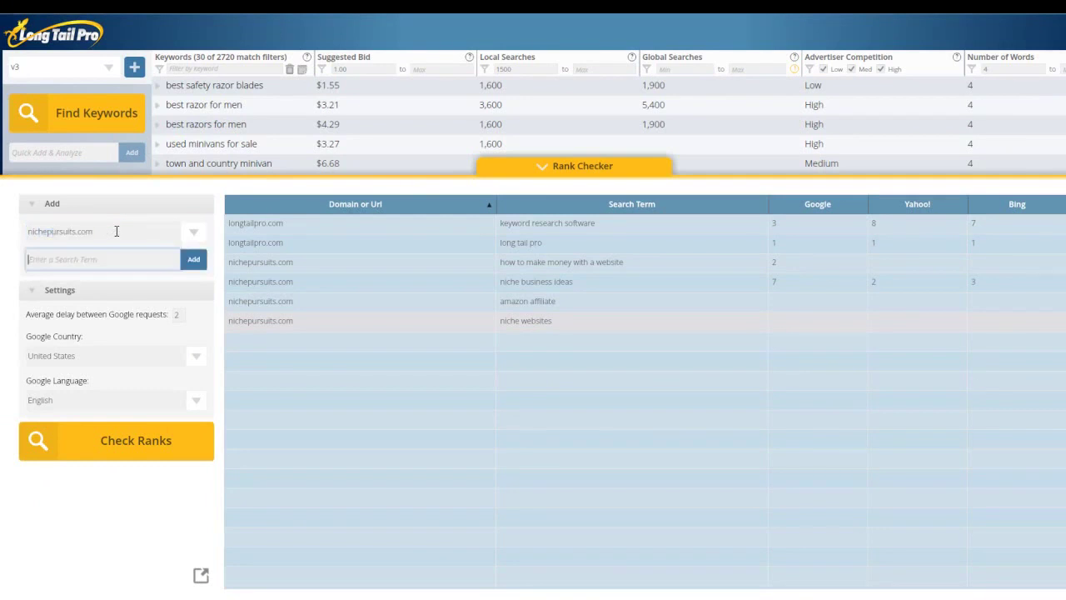
text(spencer haws)
click(169, 448)
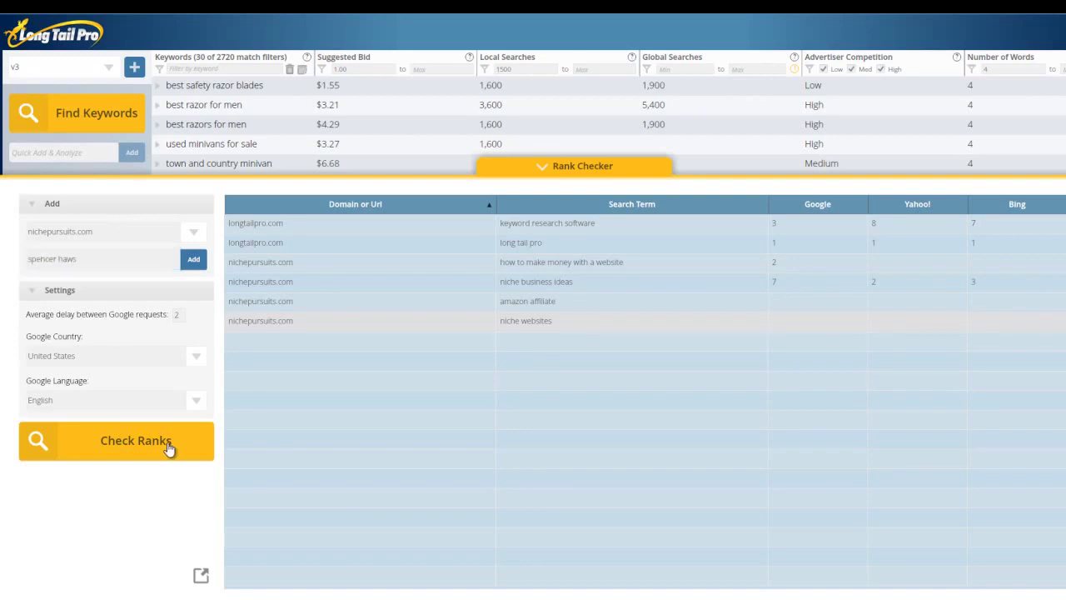
click(192, 261)
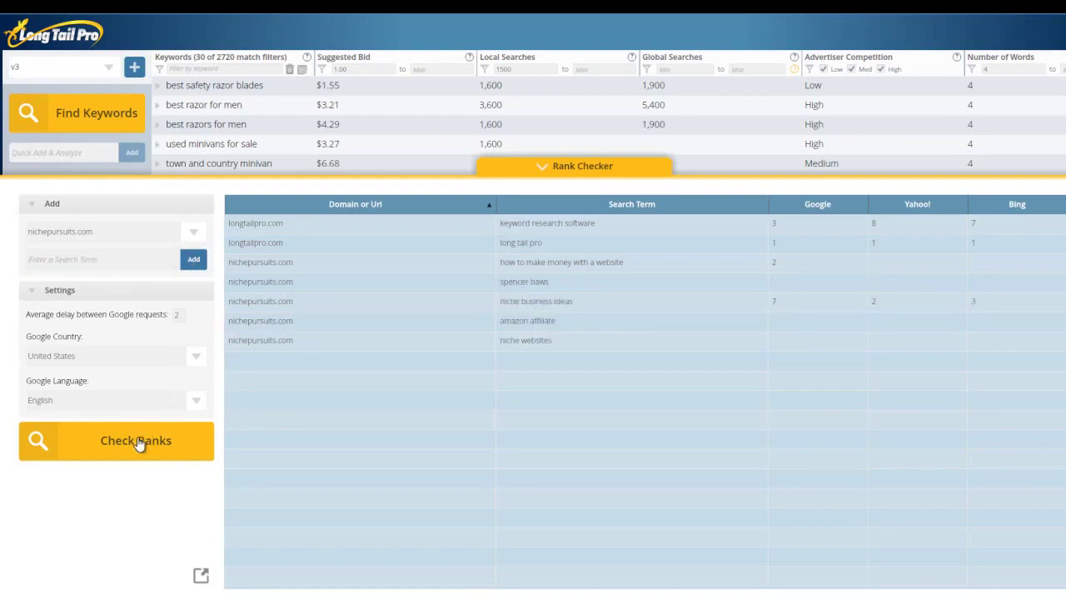